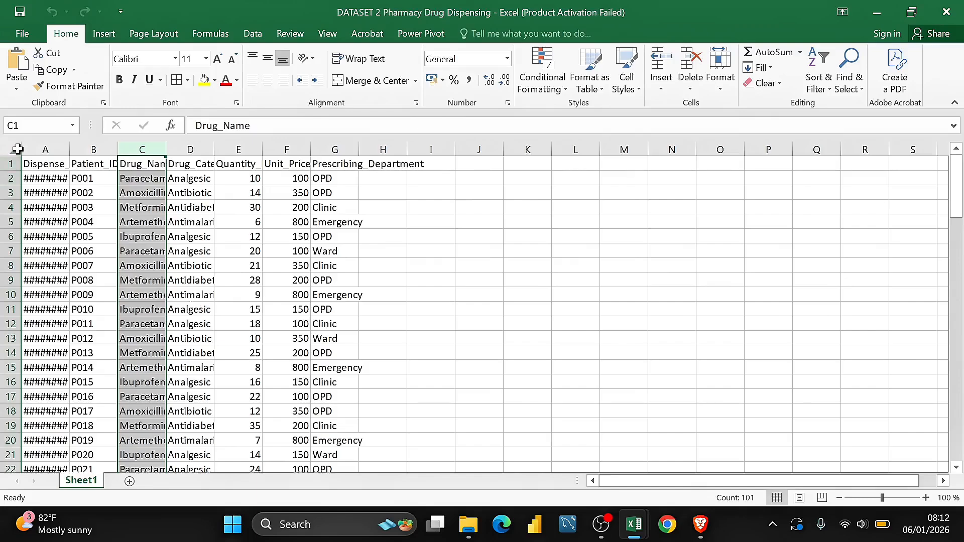
Auto-fit the widths of all worksheet columns so their headers and values show in full.
{"action": "left_click", "coordinate": [17, 148]}
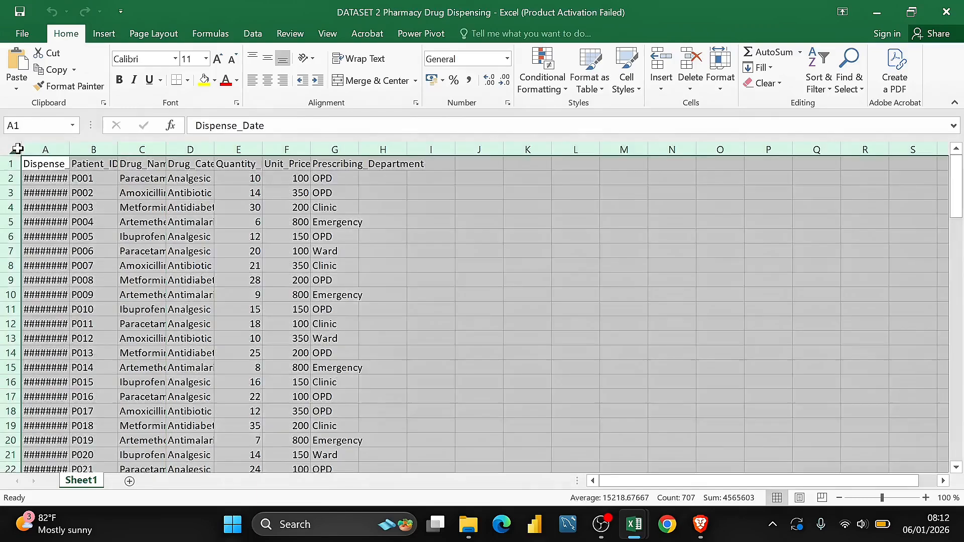
{"action": "double_click", "coordinate": [166, 149]}
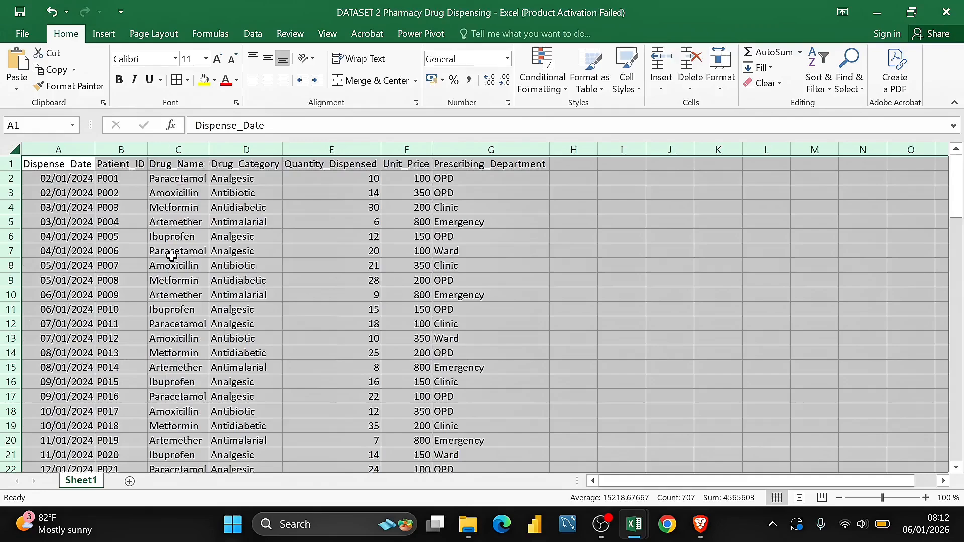
{"action": "left_click", "coordinate": [293, 292]}
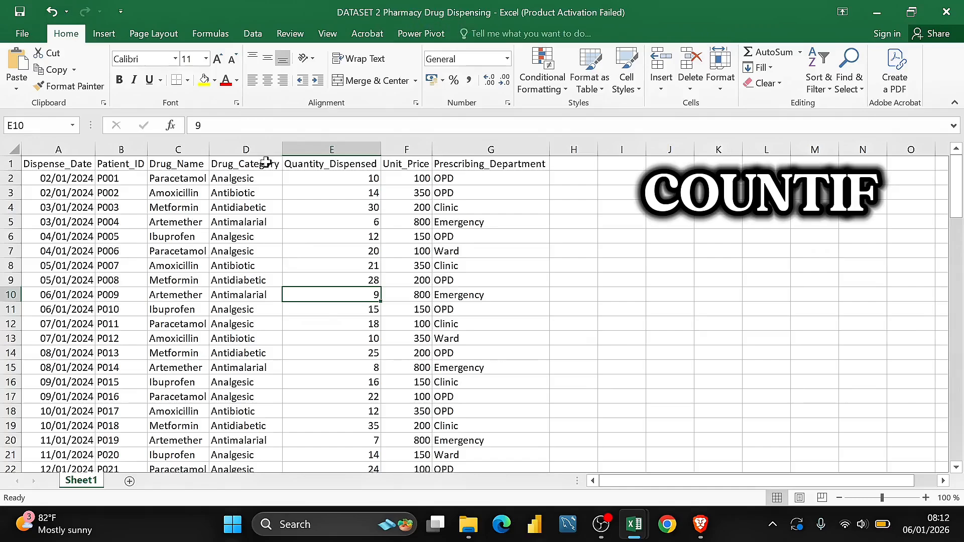
{"action": "left_click", "coordinate": [15, 151]}
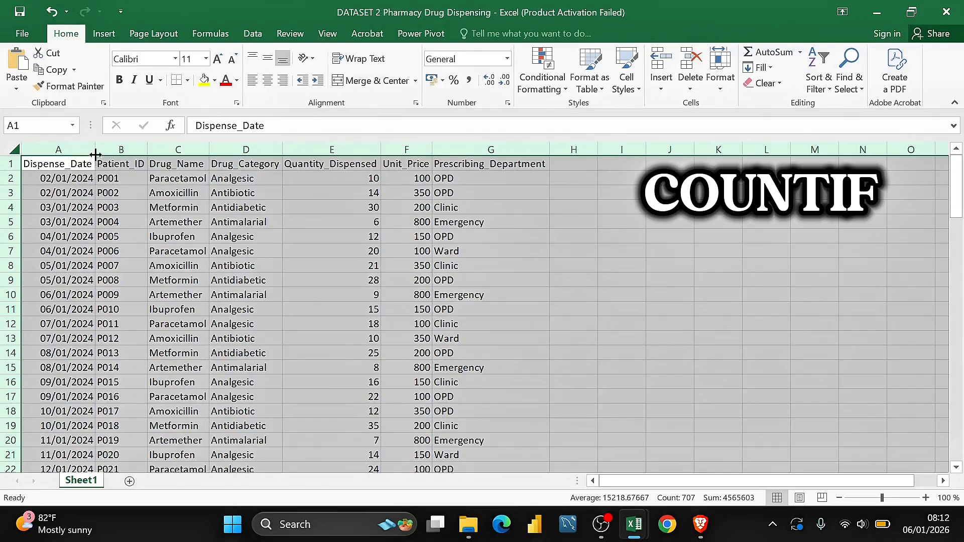
{"action": "left_click", "coordinate": [66, 190]}
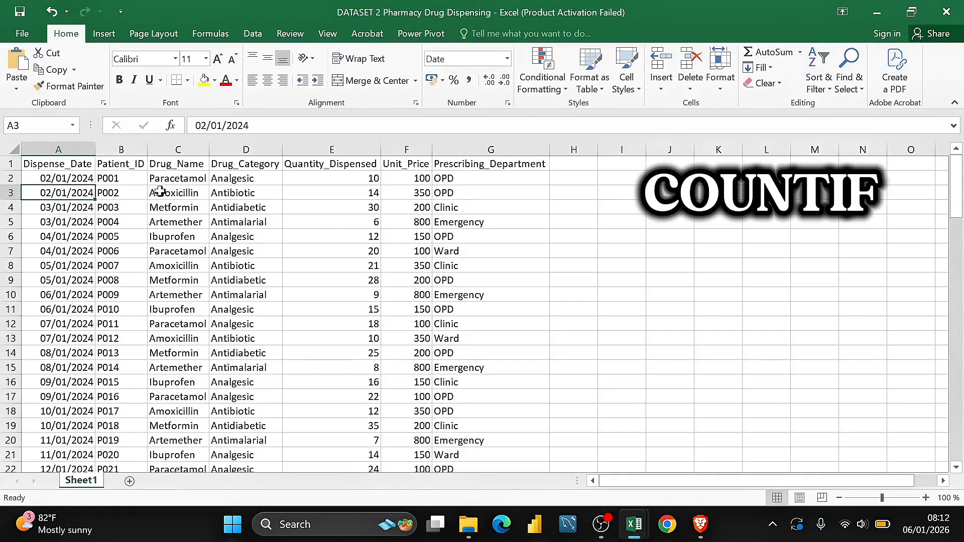
{"action": "left_click", "coordinate": [11, 149]}
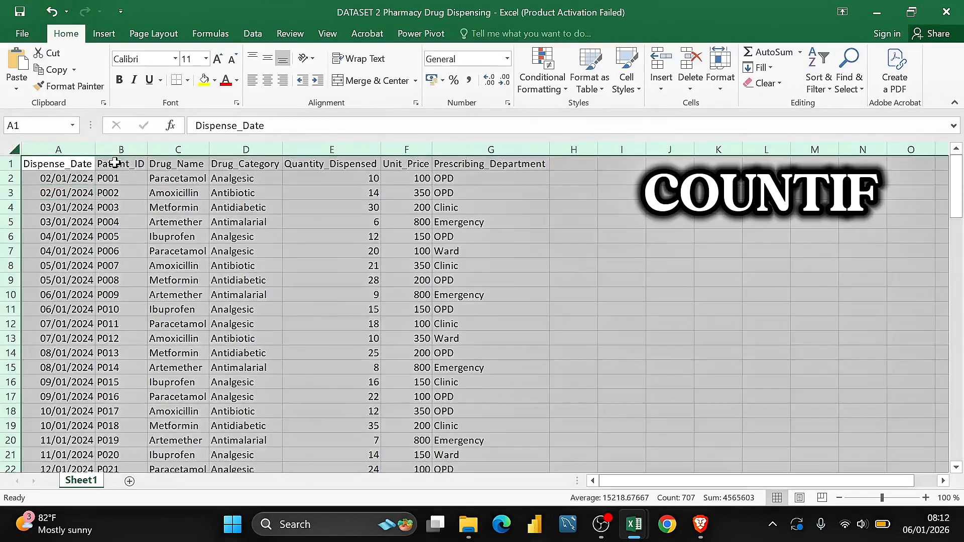
{"action": "left_click", "coordinate": [134, 208]}
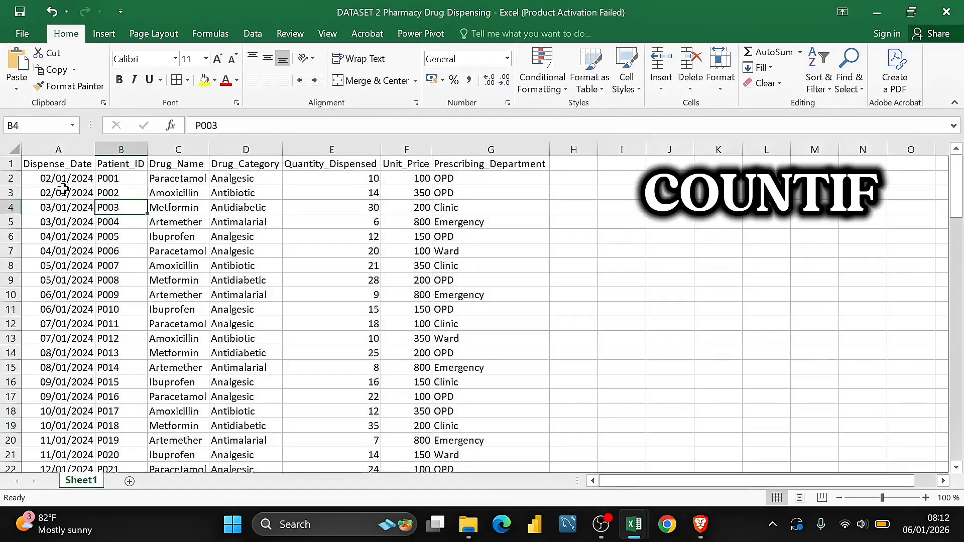
Make the header row in row 1 bold.
{"action": "left_click", "coordinate": [11, 163]}
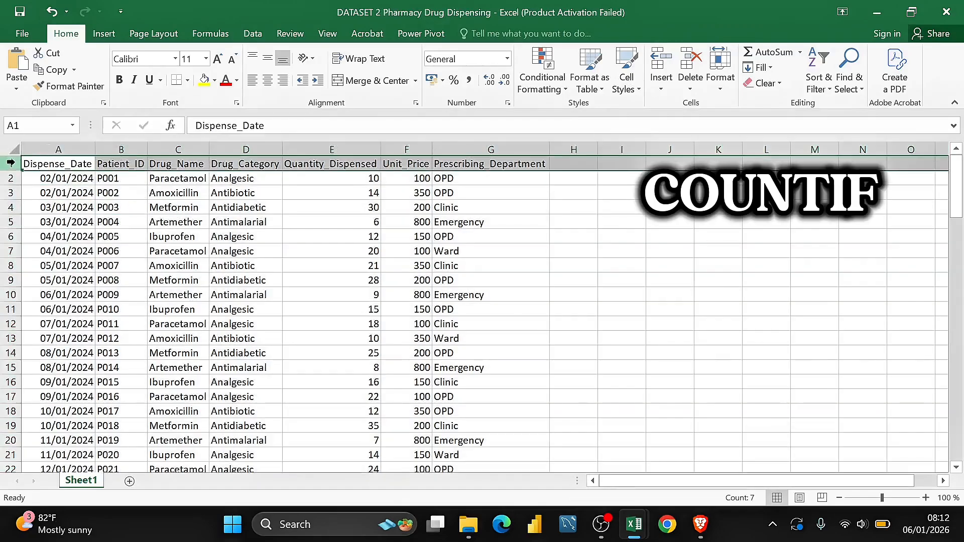
{"action": "left_click", "coordinate": [119, 80]}
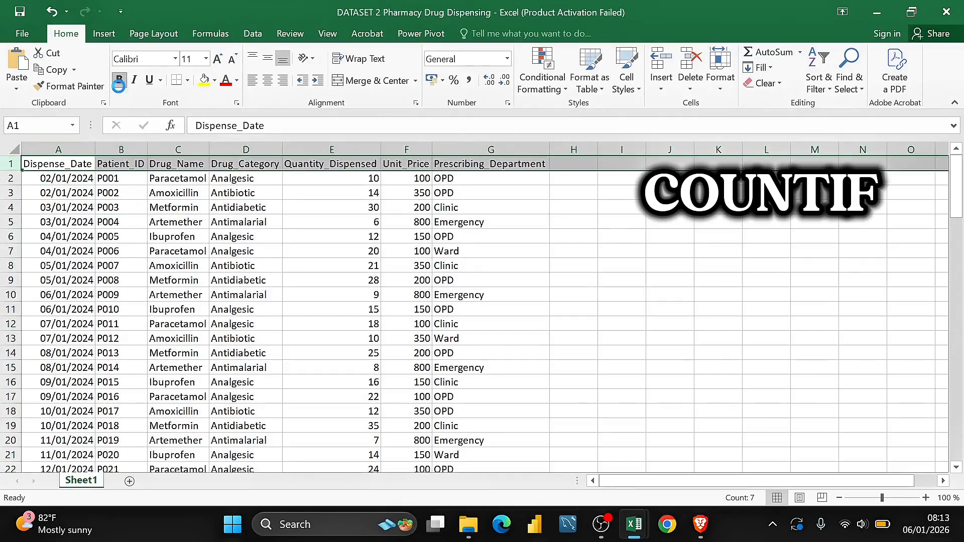
{"action": "left_click", "coordinate": [176, 247]}
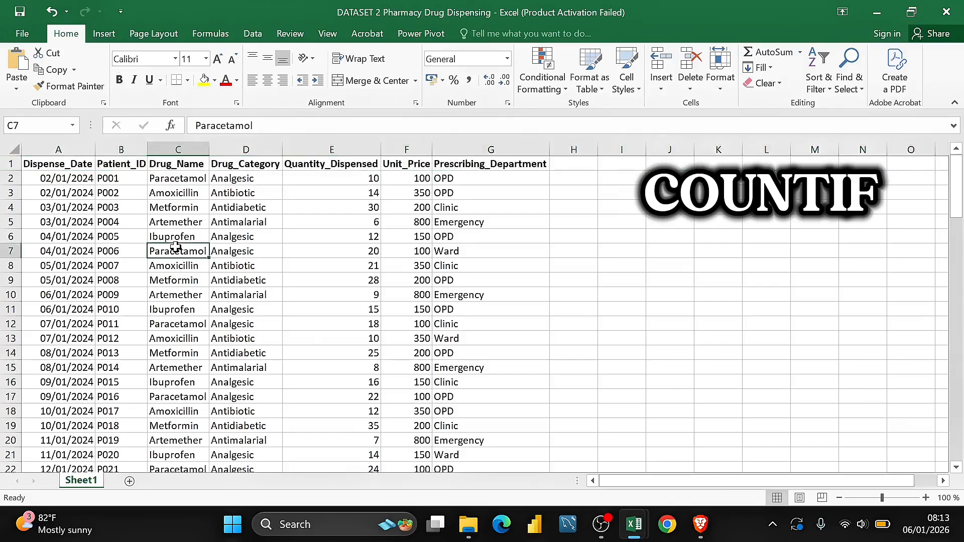
Convert the data range A1:G101 into a table with headers.
{"action": "left_click", "coordinate": [248, 277]}
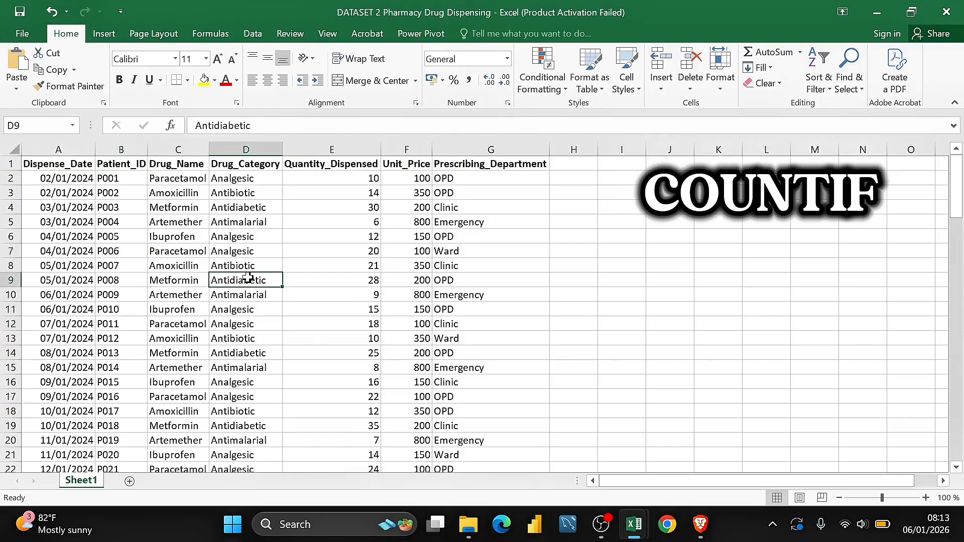
{"action": "left_click", "coordinate": [242, 310]}
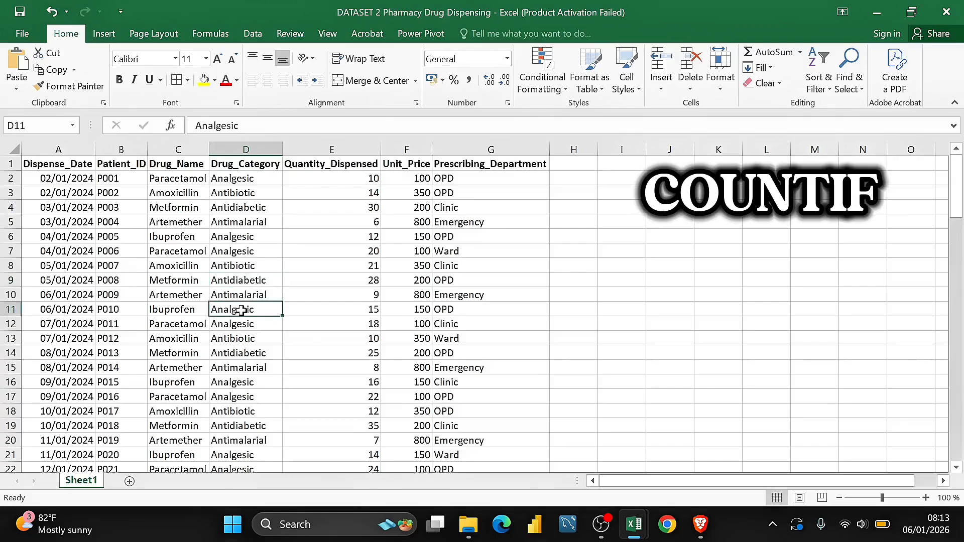
{"action": "key", "text": "ctrl+t"}
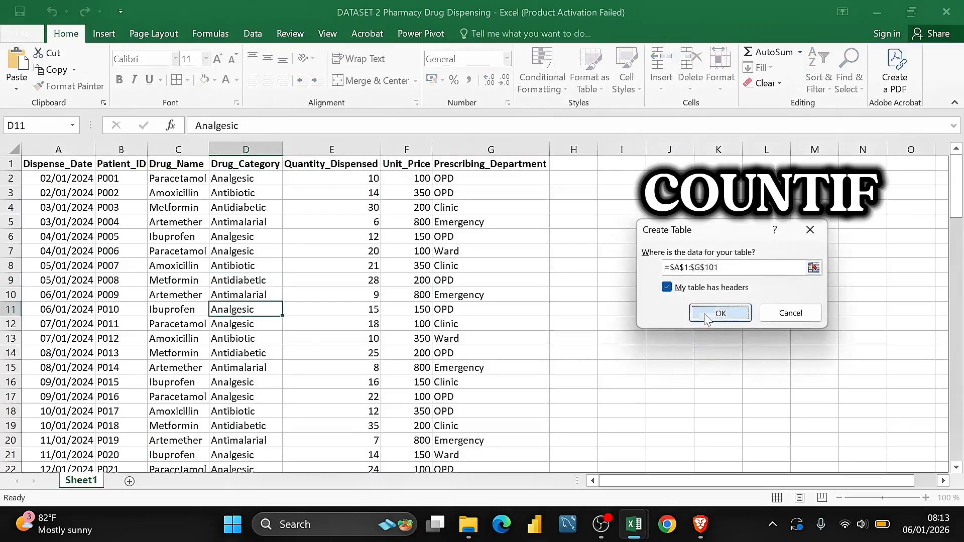
{"action": "left_click", "coordinate": [704, 313]}
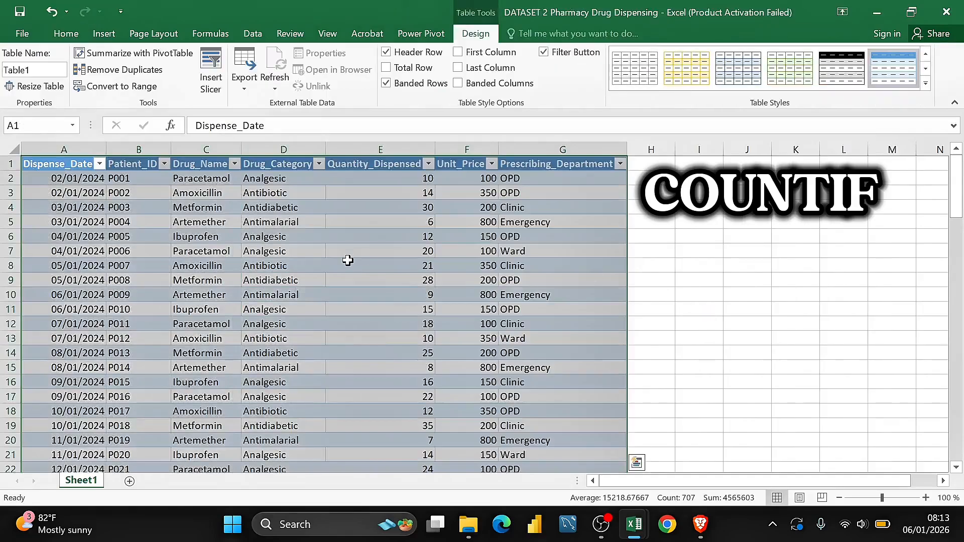
{"action": "left_click", "coordinate": [190, 233]}
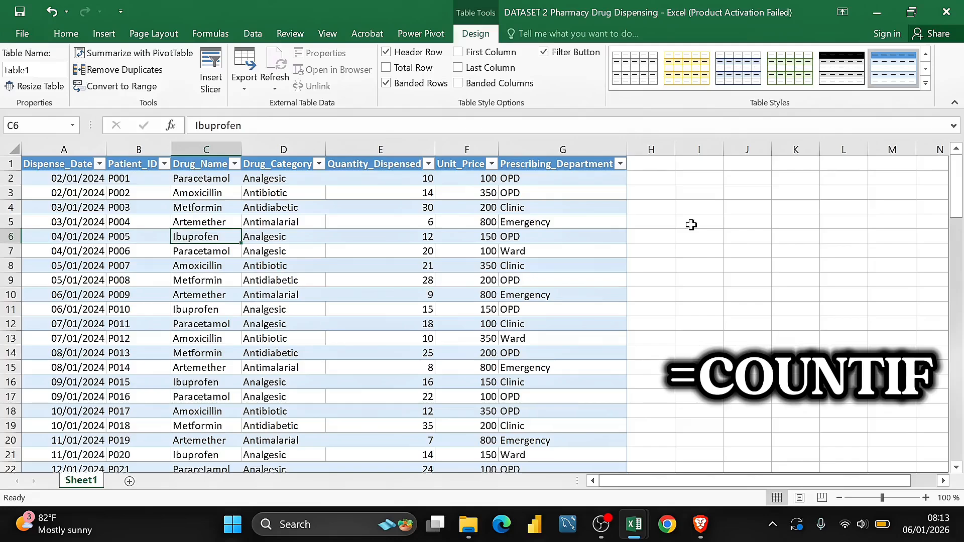
Count the Quantity_Dispensed values in cell I3 with the formula =COUNT(E2:E100).
{"action": "left_click", "coordinate": [400, 146]}
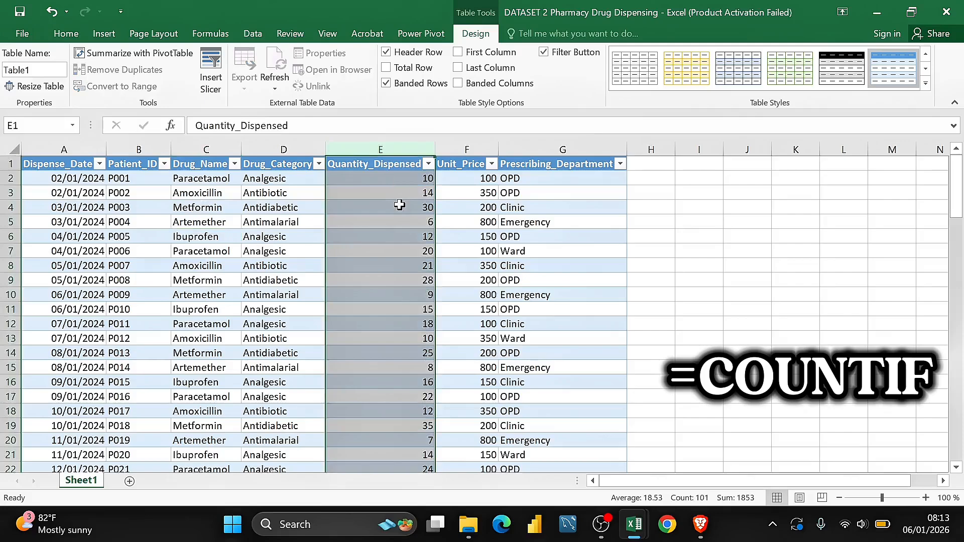
{"action": "left_click", "coordinate": [691, 192]}
{"action": "type", "text": "="}
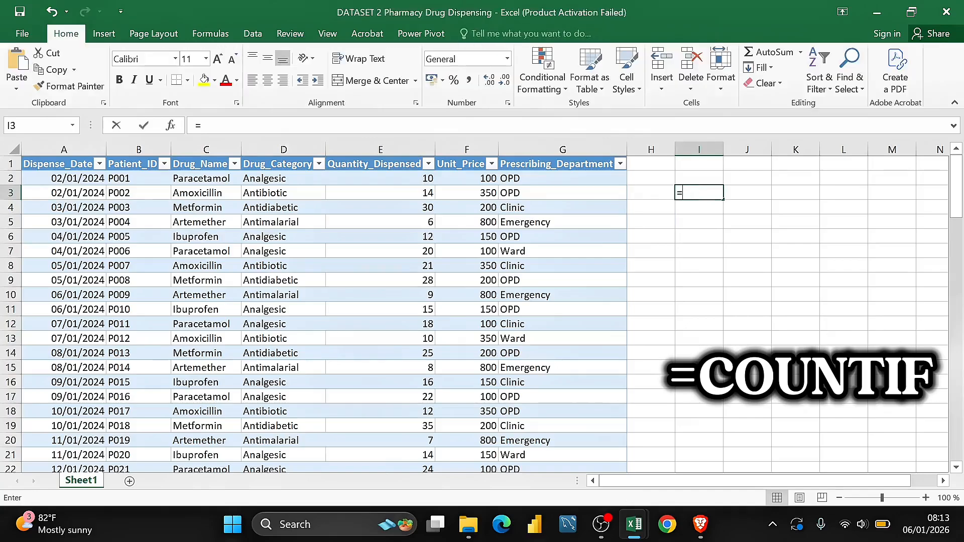
{"action": "type", "text": "COU"}
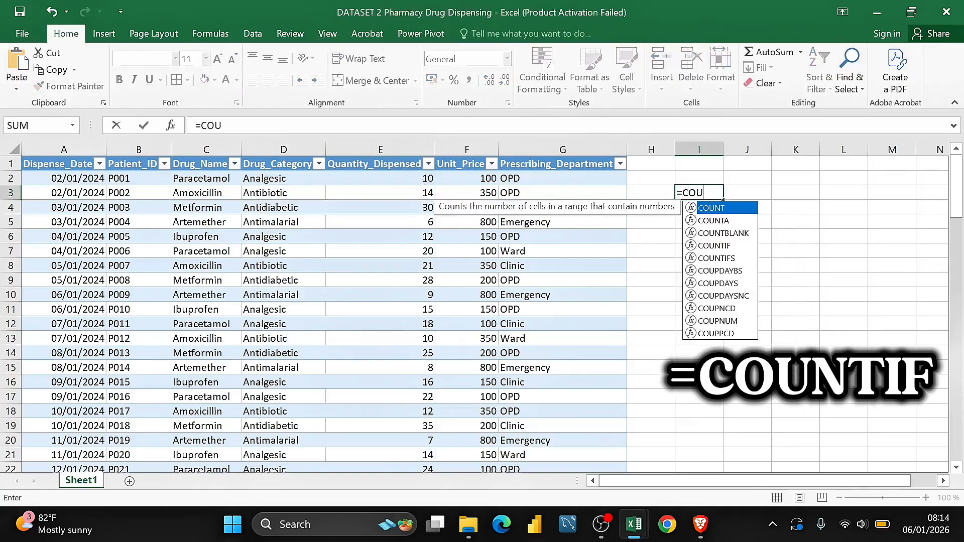
{"action": "type", "text": "NT("}
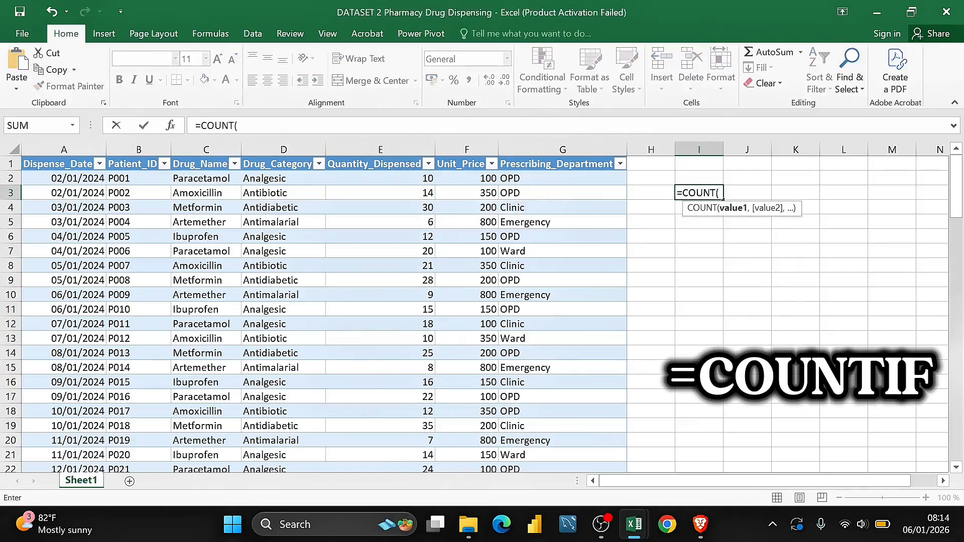
{"action": "left_click", "coordinate": [400, 177]}
{"action": "key", "text": "F8"}
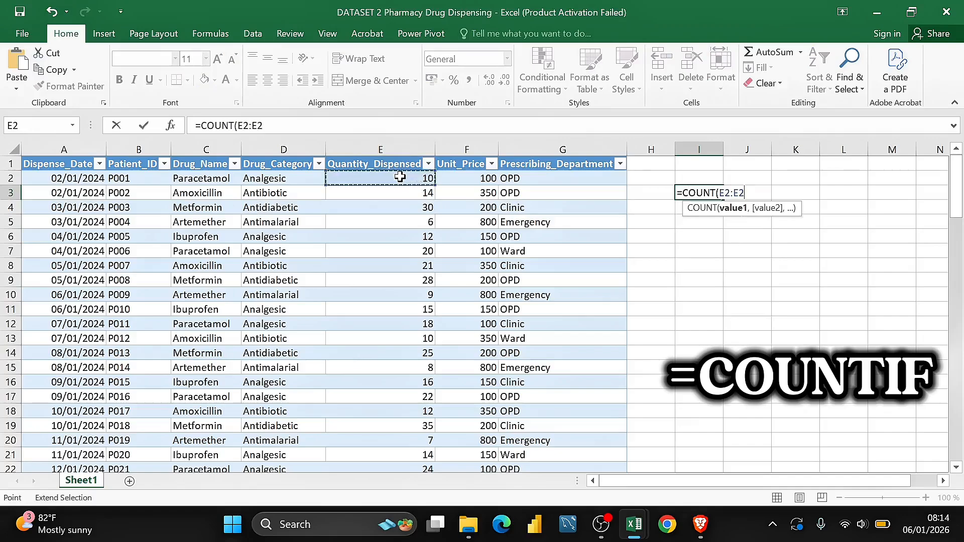
{"action": "key", "text": "BackSpace"}
{"action": "key", "text": "BackSpace"}
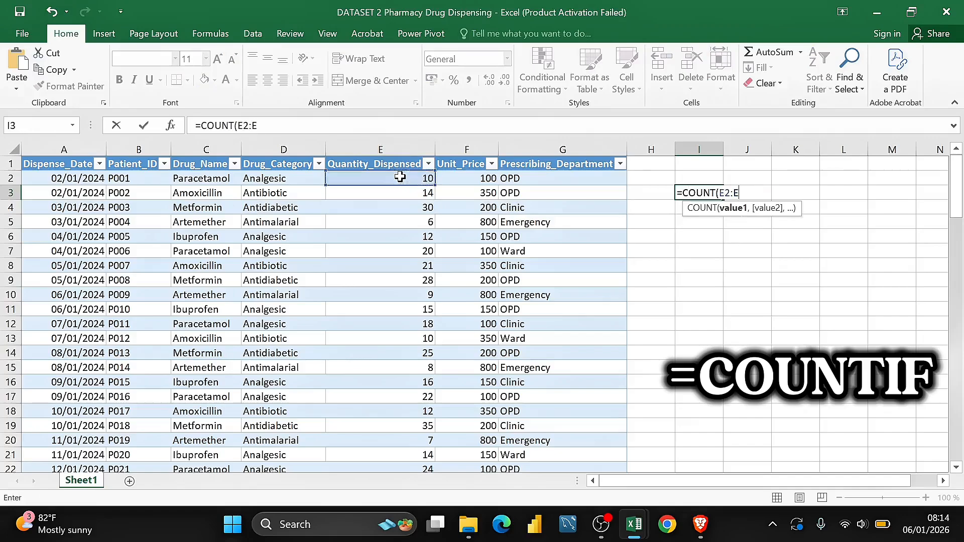
{"action": "type", "text": "E100"}
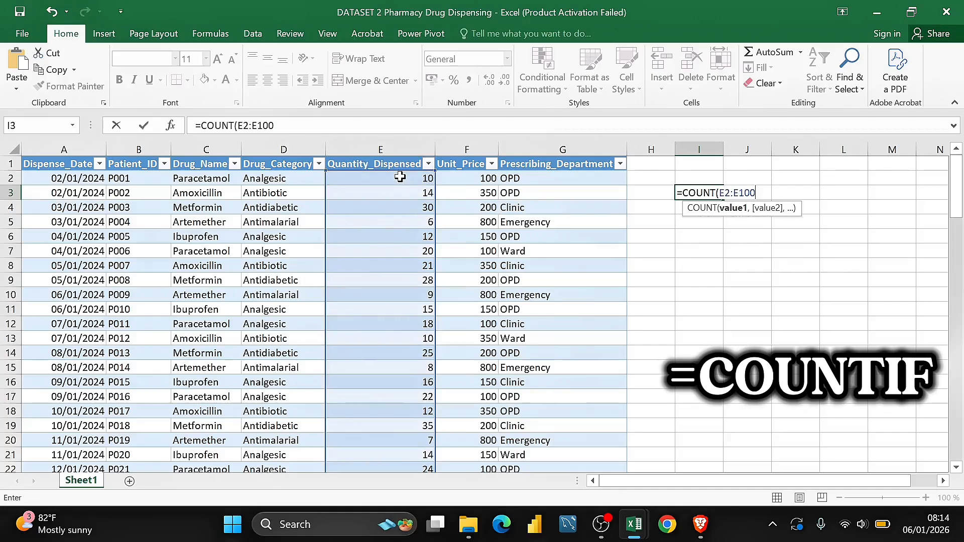
{"action": "type", "text": ")"}
{"action": "key", "text": "Return"}
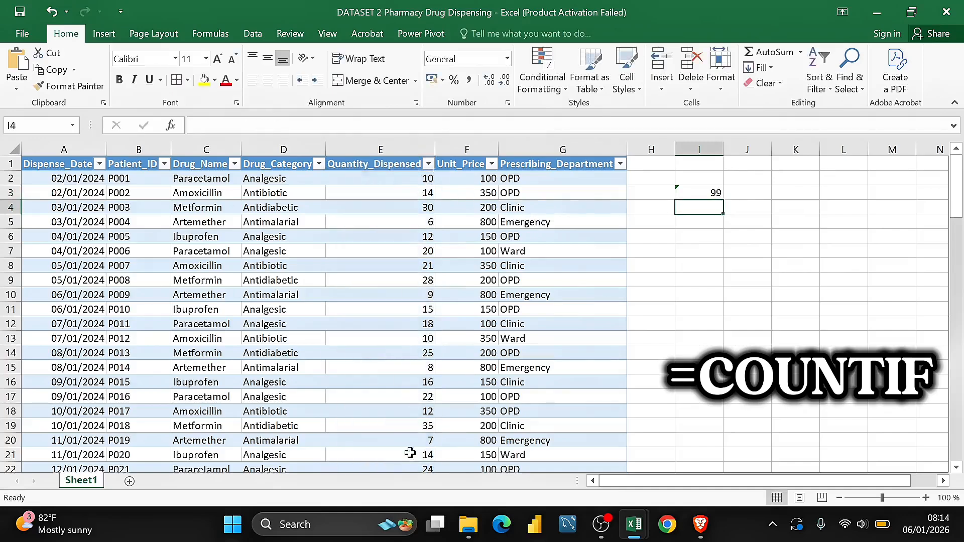
{"action": "left_click", "coordinate": [698, 193]}
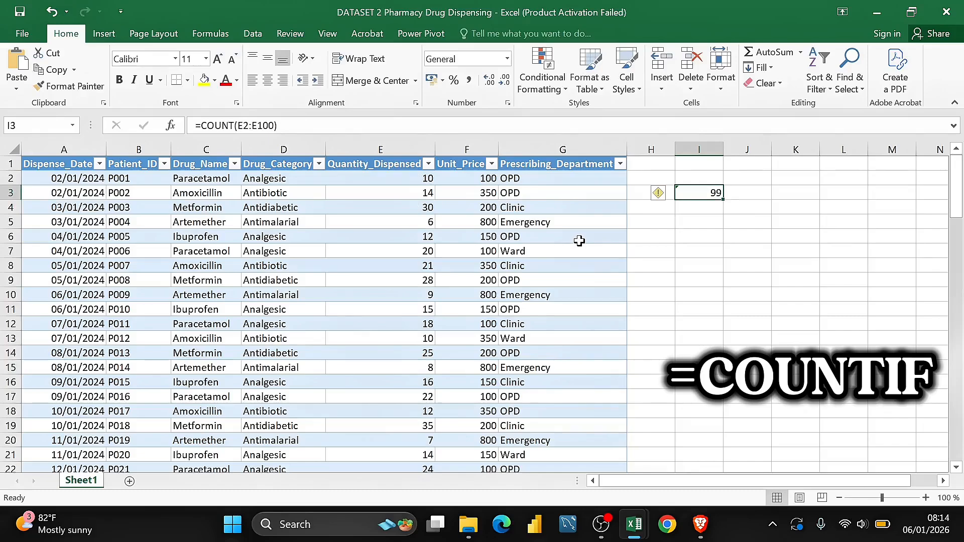
Examine the text entries in the Drug_Category and Prescribing_Department columns.
{"action": "left_click", "coordinate": [510, 238]}
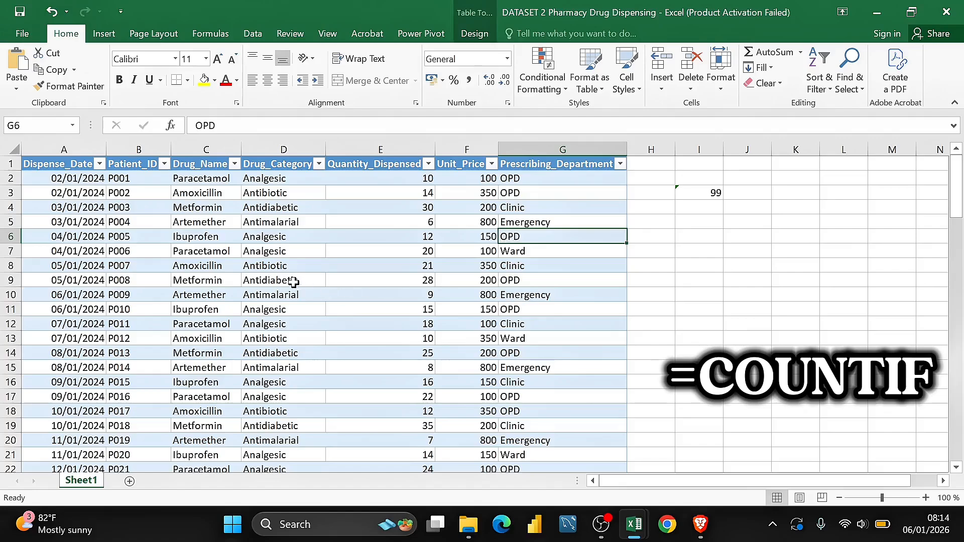
{"action": "left_click", "coordinate": [259, 264]}
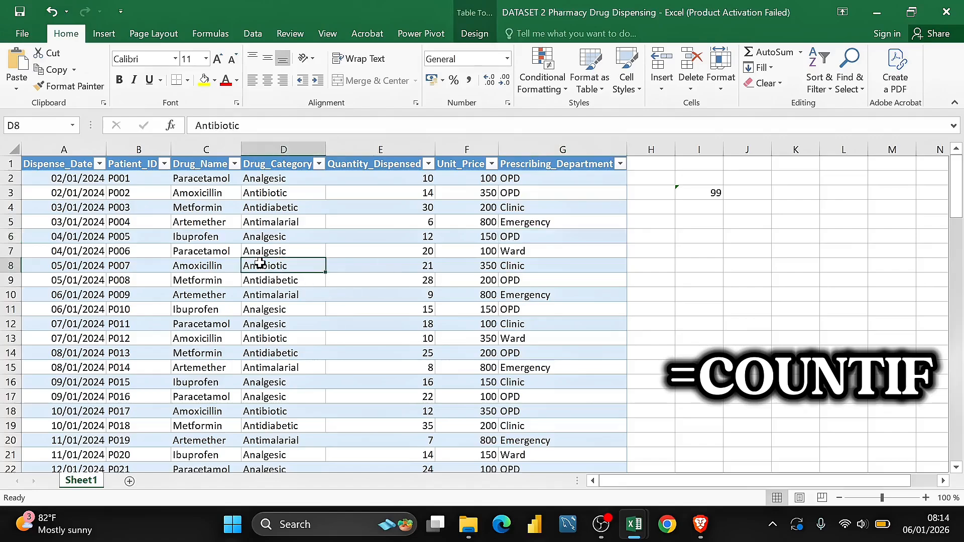
{"action": "left_click", "coordinate": [539, 295]}
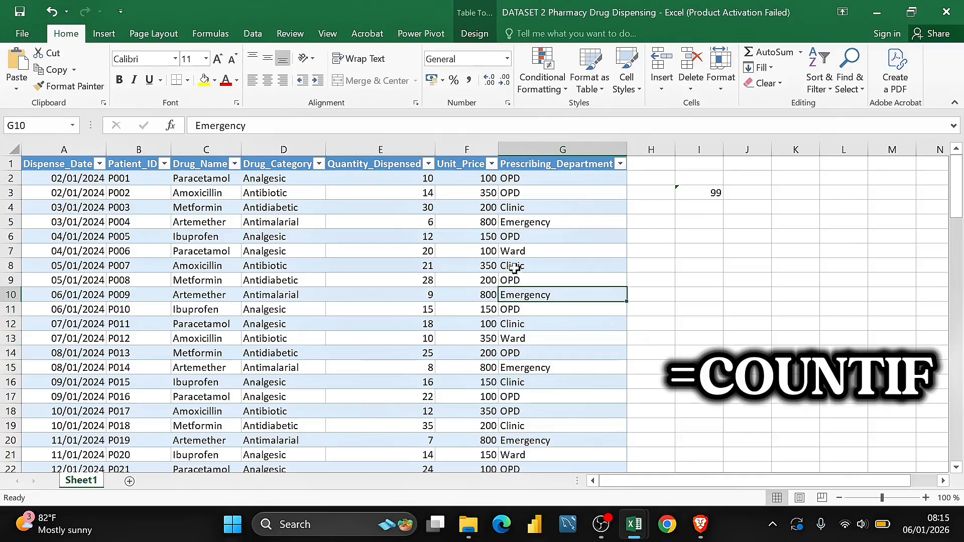
{"action": "left_click", "coordinate": [527, 169]}
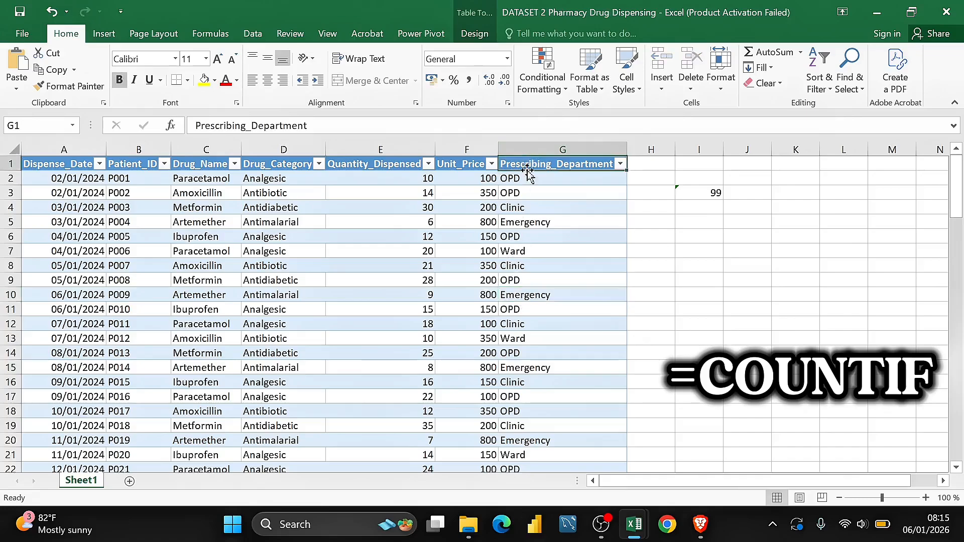
{"action": "left_click", "coordinate": [513, 195]}
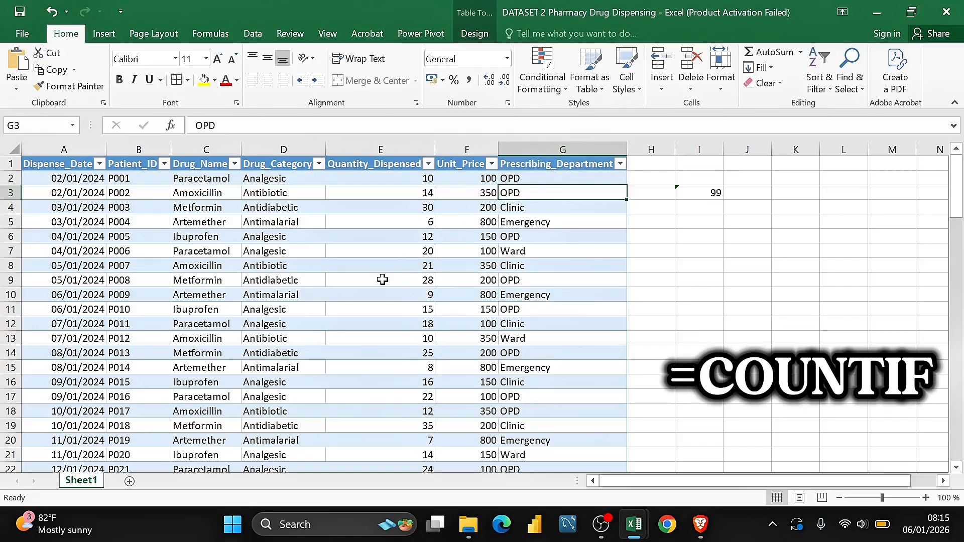
{"action": "left_click", "coordinate": [270, 165]}
{"action": "key", "text": "ctrl+shift+Down"}
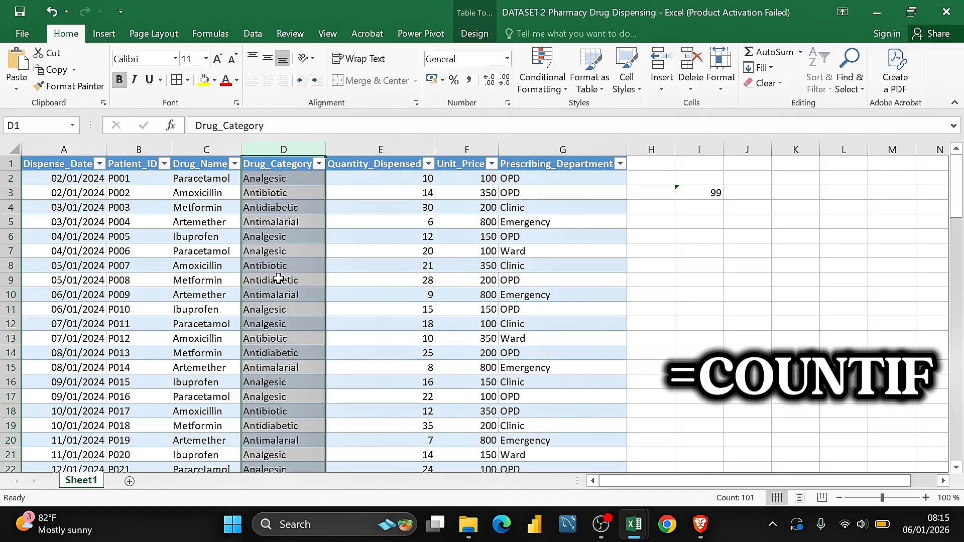
{"action": "left_click", "coordinate": [522, 297]}
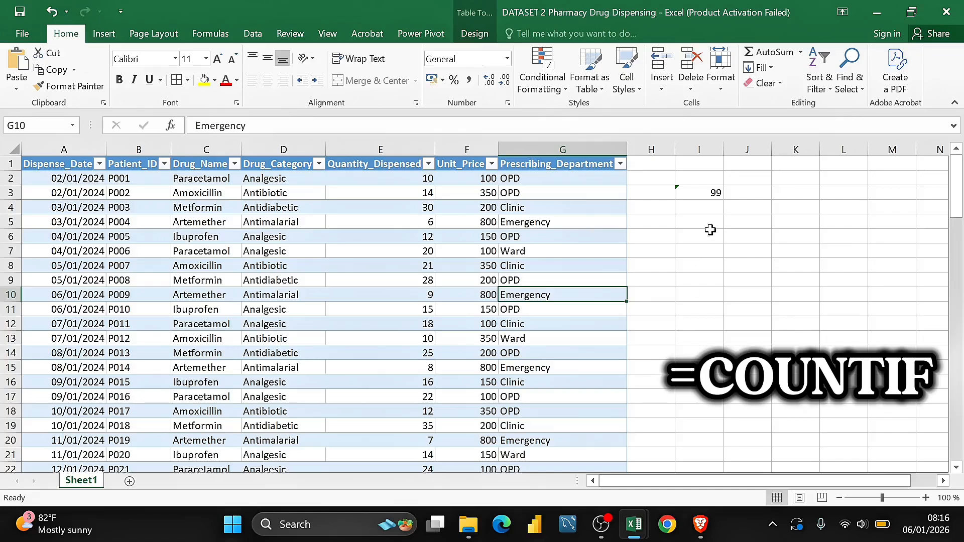
Clear the COUNT formula from cell I3.
{"action": "left_click", "coordinate": [703, 192]}
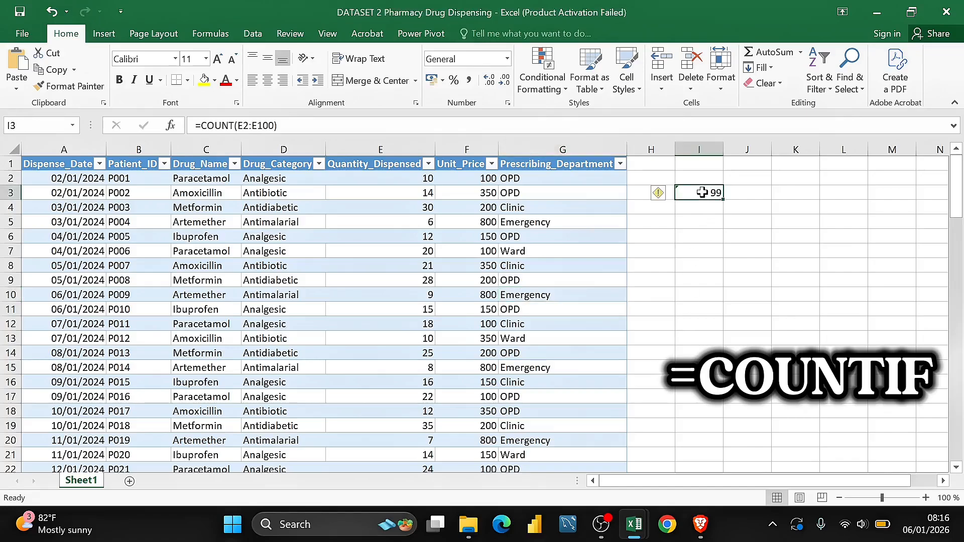
{"action": "key", "text": "Delete"}
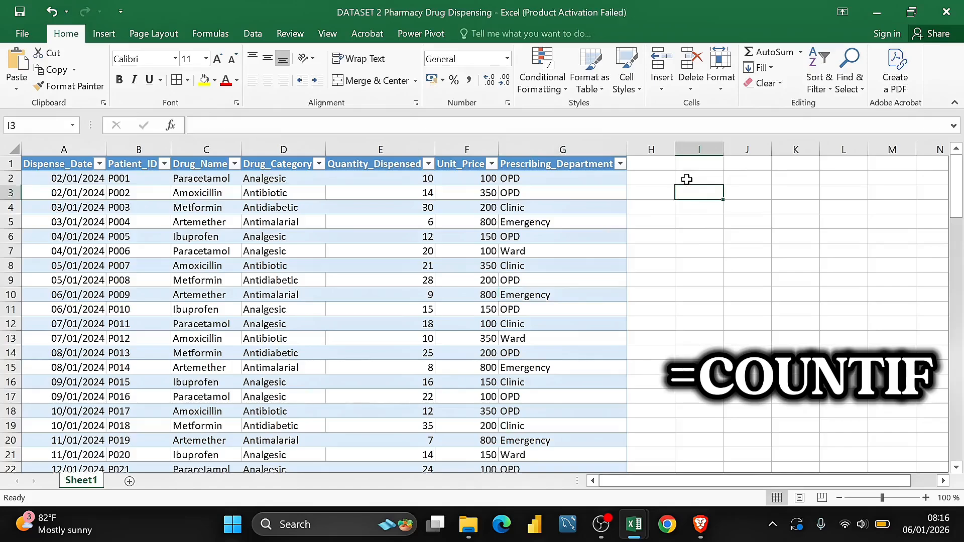
{"action": "key", "text": "BackSpace"}
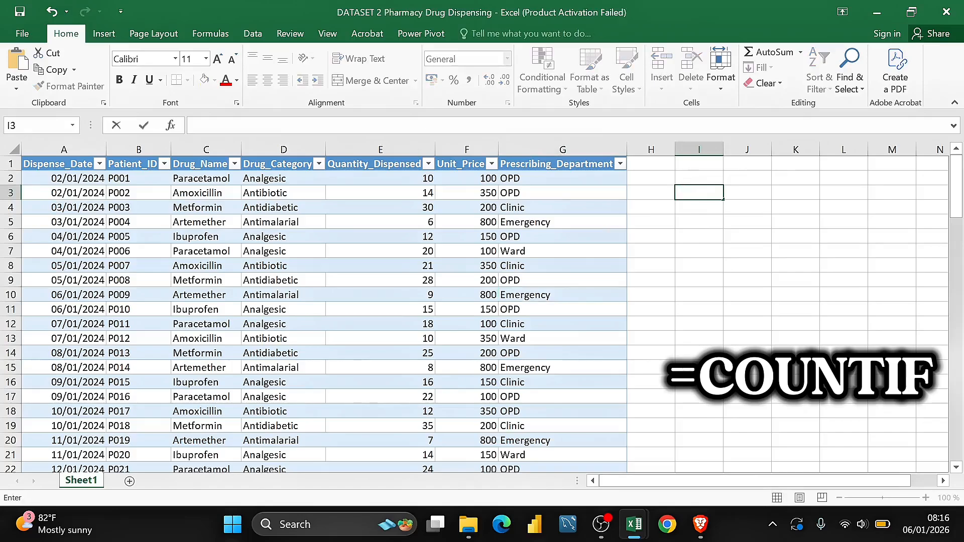
Start a COUNTIF formula in cell I3 with the Prescribing_Department range G2:G1000 as its first argument.
{"action": "type", "text": "=CO"}
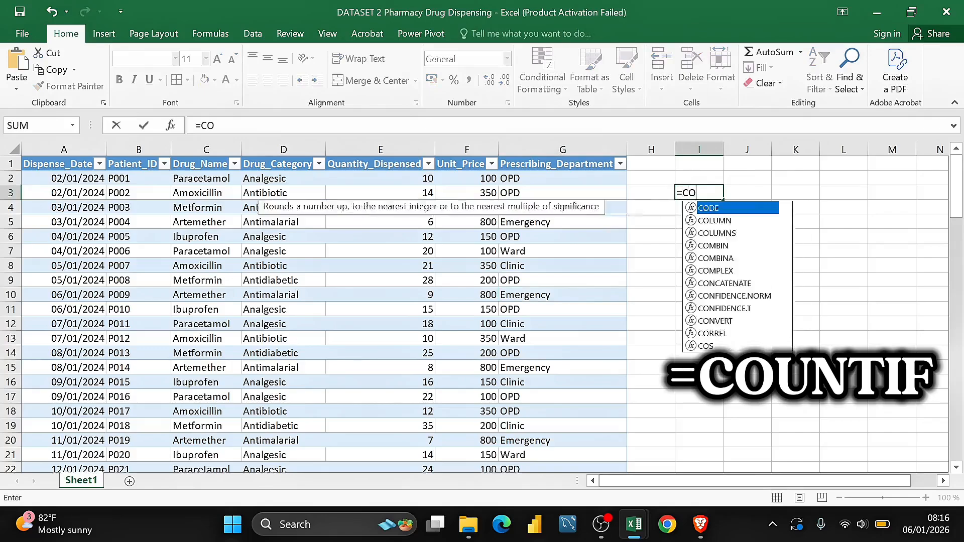
{"action": "type", "text": "UNTI"}
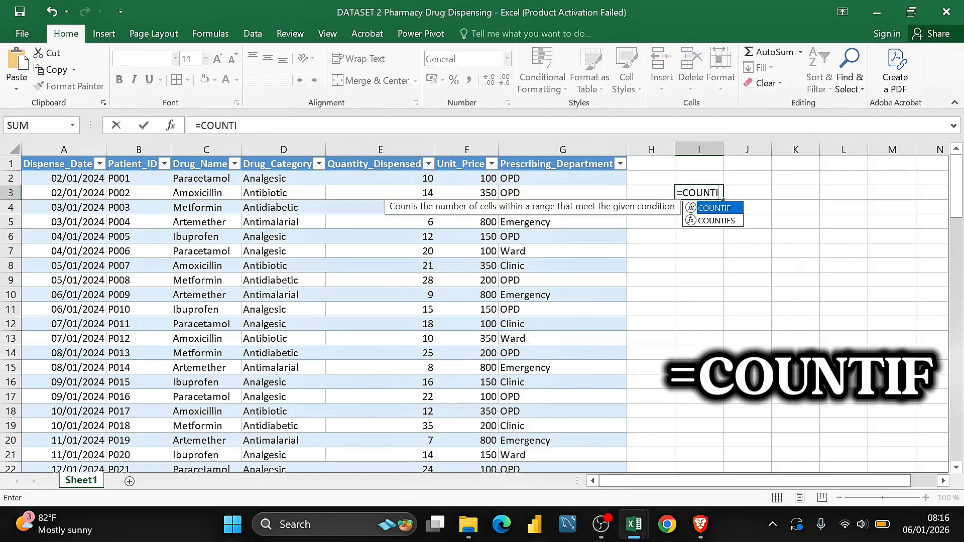
{"action": "key", "text": "Tab"}
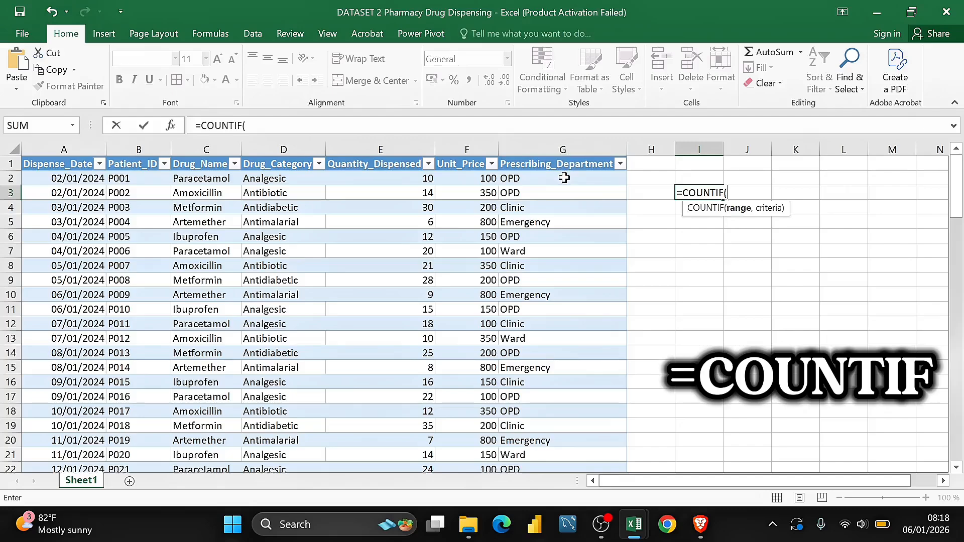
{"action": "type", "text": "G"}
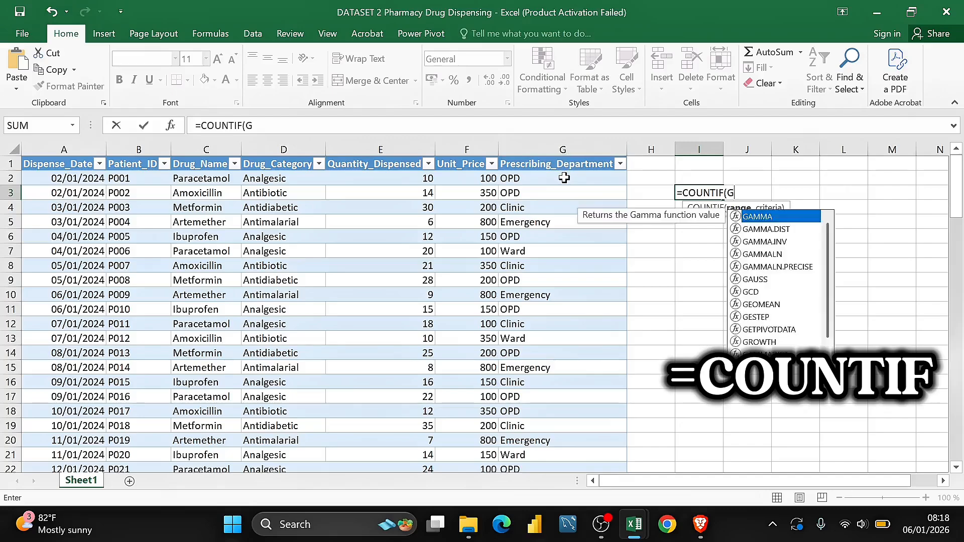
{"action": "type", "text": "2:"}
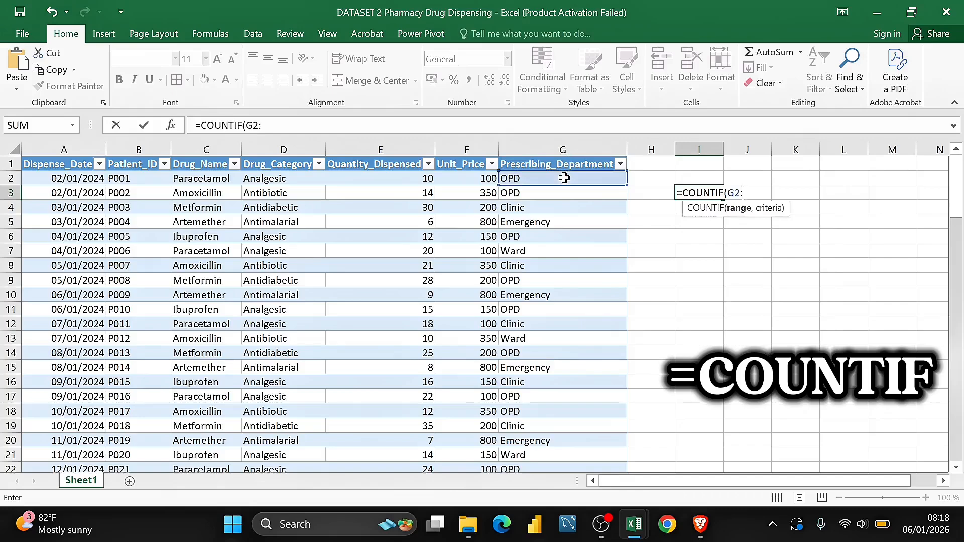
{"action": "type", "text": "G"}
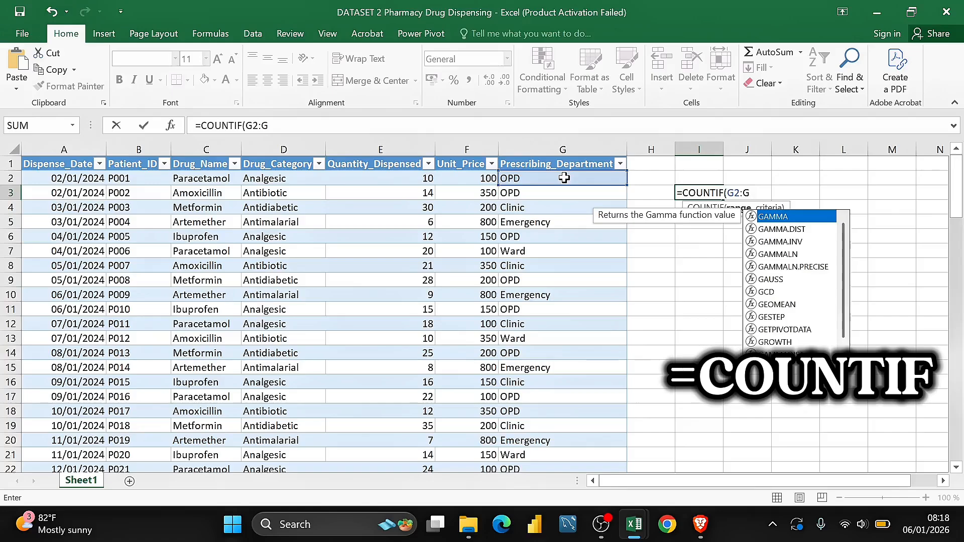
{"action": "type", "text": "1000"}
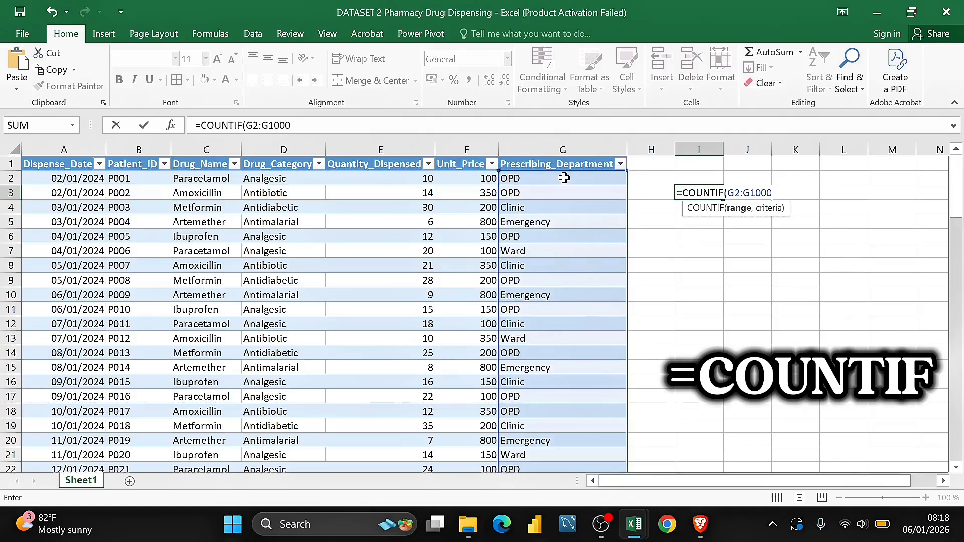
{"action": "type", "text": ","}
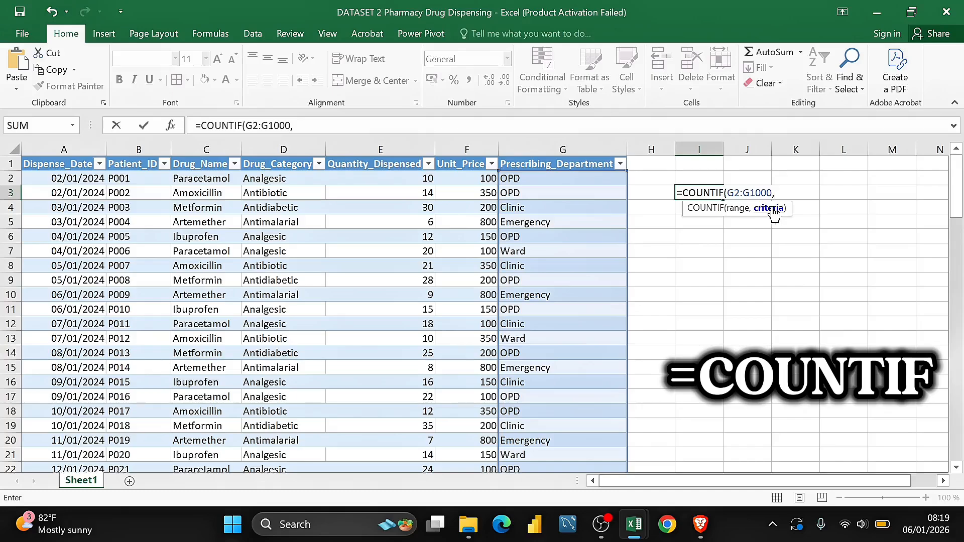
{"action": "left_click", "coordinate": [516, 193]}
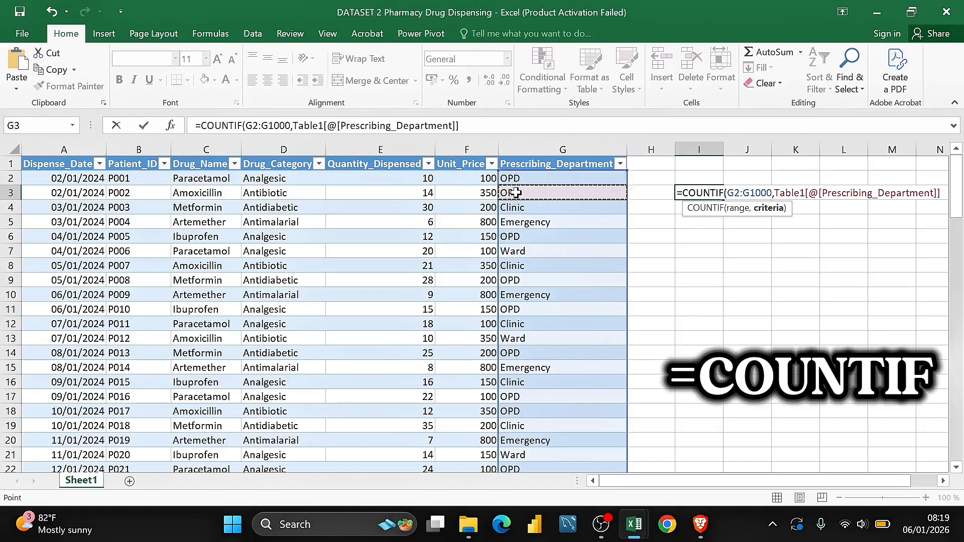
{"action": "key", "text": "BackSpace"}
{"action": "key", "text": "BackSpace"}
{"action": "key", "text": "BackSpace"}
{"action": "key", "text": "BackSpace"}
{"action": "key", "text": "BackSpace"}
{"action": "key", "text": "BackSpace"}
{"action": "key", "text": "BackSpace"}
{"action": "key", "text": "BackSpace"}
{"action": "key", "text": "BackSpace"}
{"action": "key", "text": "BackSpace"}
{"action": "key", "text": "BackSpace"}
{"action": "key", "text": "BackSpace"}
{"action": "key", "text": "BackSpace"}
{"action": "key", "text": "BackSpace"}
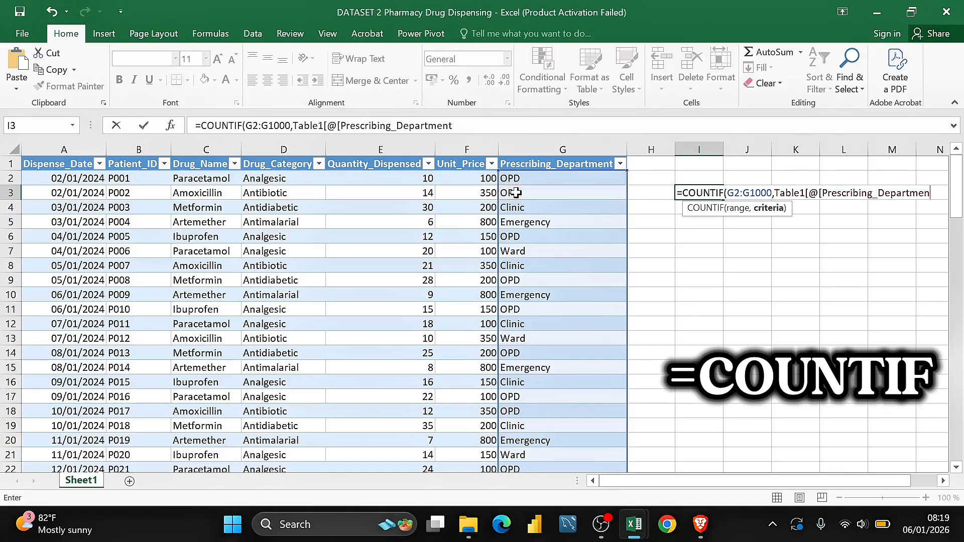
{"action": "key", "text": "BackSpace"}
{"action": "key", "text": "BackSpace"}
{"action": "key", "text": "BackSpace"}
{"action": "key", "text": "BackSpace"}
{"action": "key", "text": "BackSpace"}
{"action": "key", "text": "BackSpace"}
{"action": "key", "text": "BackSpace"}
{"action": "key", "text": "BackSpace"}
{"action": "key", "text": "BackSpace"}
{"action": "key", "text": "BackSpace"}
{"action": "key", "text": "BackSpace"}
{"action": "key", "text": "BackSpace"}
{"action": "key", "text": "BackSpace"}
{"action": "key", "text": "BackSpace"}
{"action": "key", "text": "BackSpace"}
{"action": "key", "text": "BackSpace"}
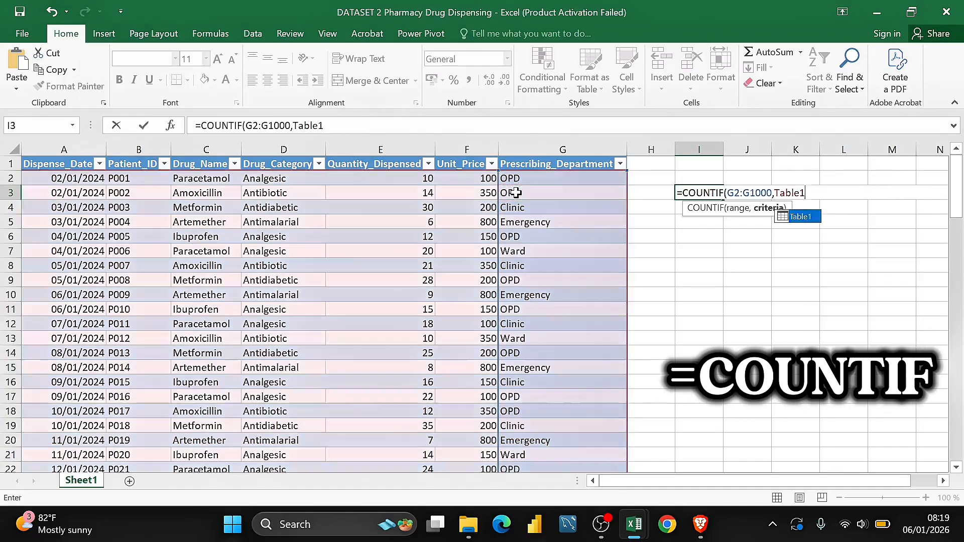
{"action": "key", "text": "BackSpace"}
{"action": "key", "text": "BackSpace"}
{"action": "key", "text": "BackSpace"}
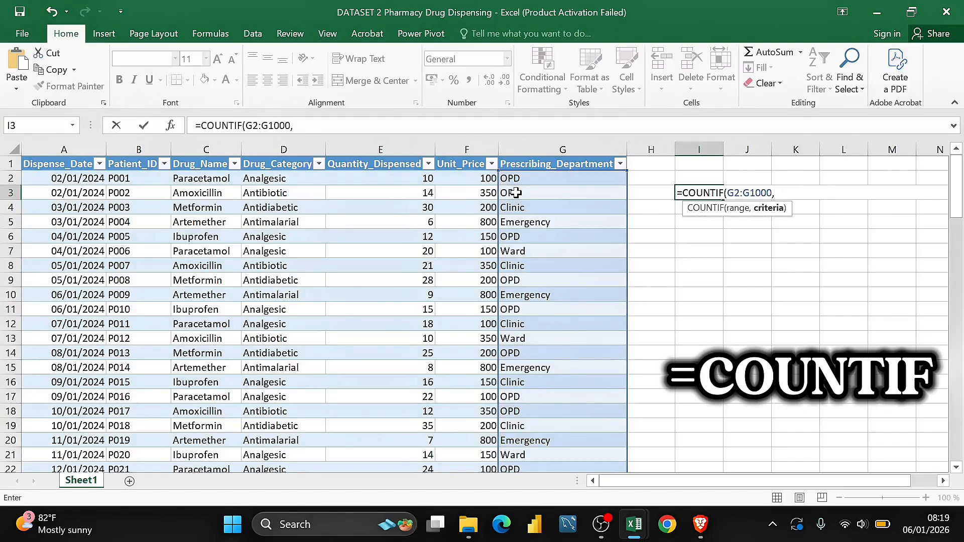
Complete the formula in I3 as =COUNTIF(G2:G1000,"OPD").
{"action": "type", "text": "\""}
{"action": "type", "text": "OPD"}
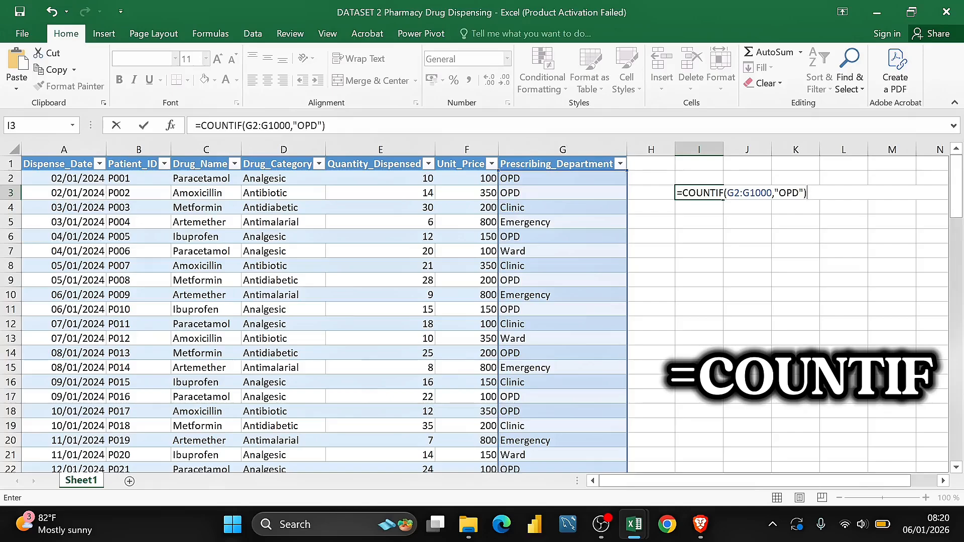
{"action": "key", "text": "Return"}
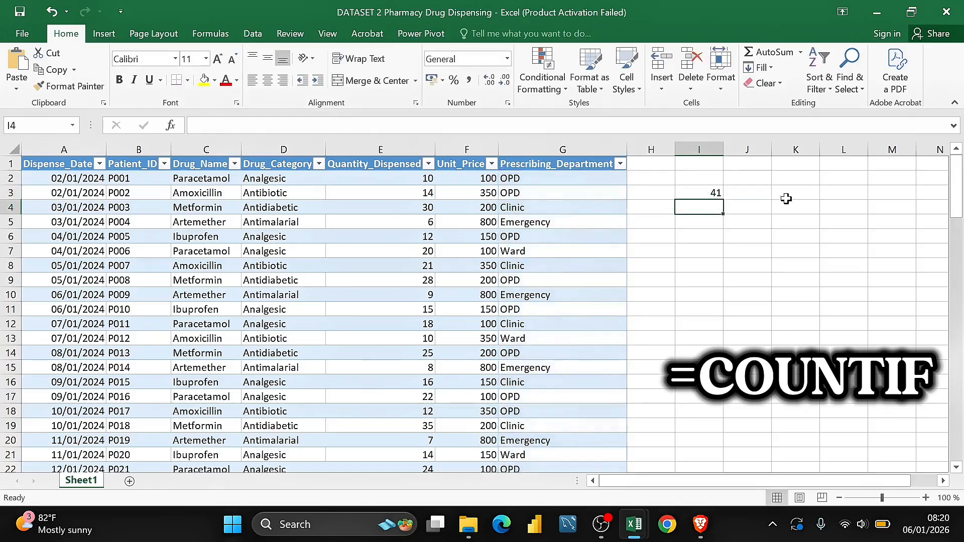
Enter the label DRUGS DISPENSED FROM THE OPD in cell H3 and undo the table's automatic expansion into column H.
{"action": "left_click", "coordinate": [713, 192]}
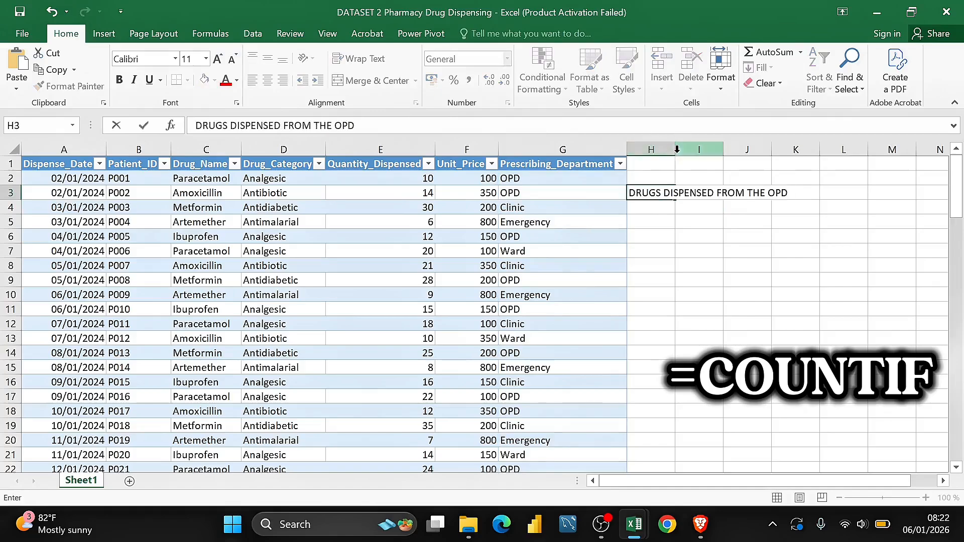
{"action": "left_click", "coordinate": [677, 150]}
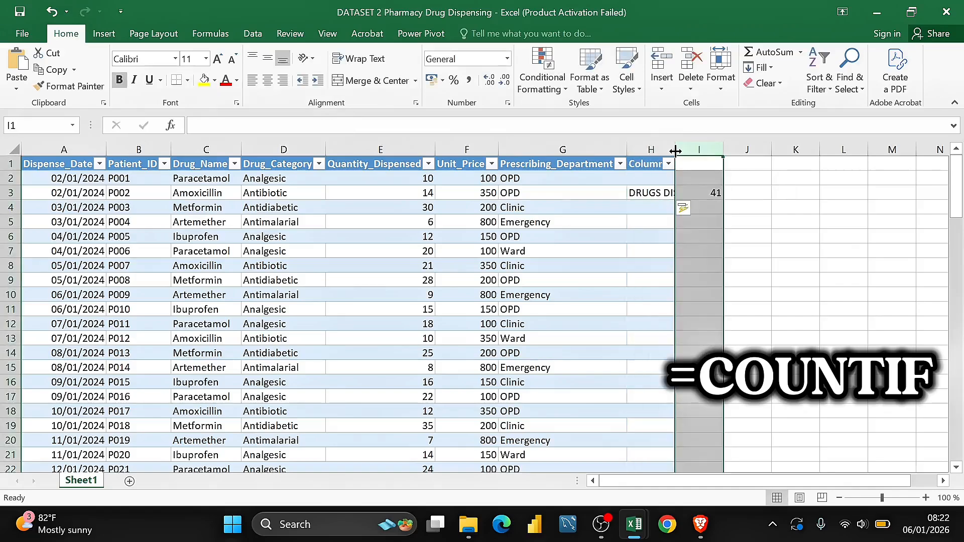
{"action": "key", "text": "ctrl+z"}
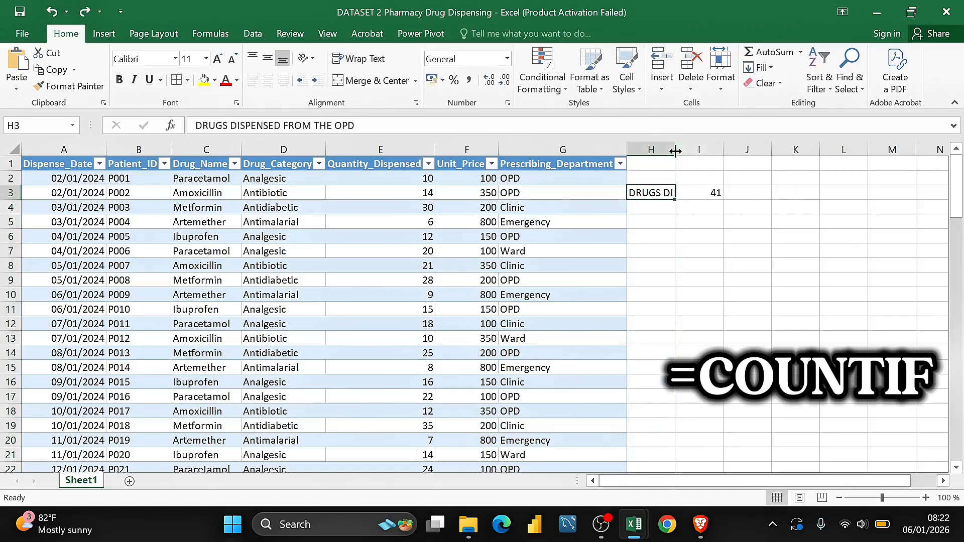
Autofit column H to its label and insert a blank column between the table and the label.
{"action": "double_click", "coordinate": [675, 151]}
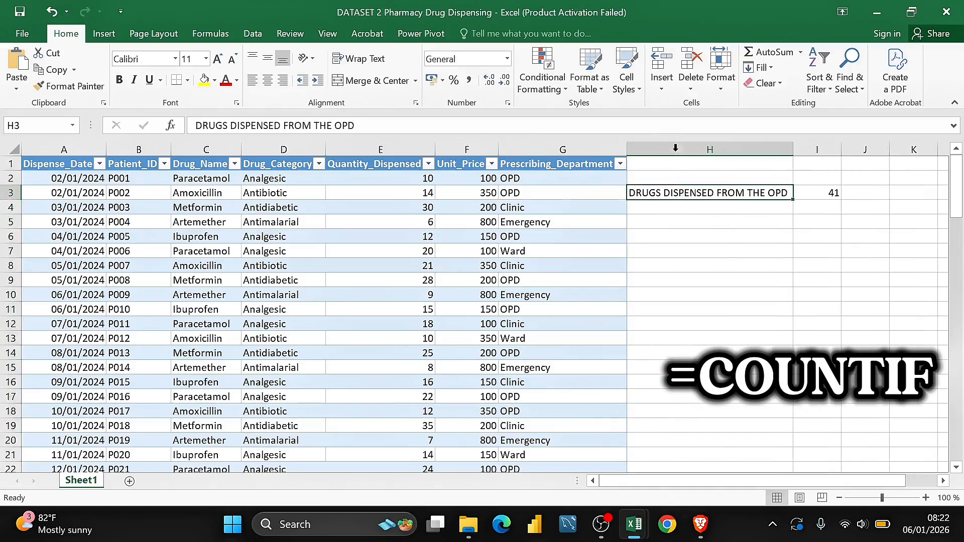
{"action": "left_click", "coordinate": [693, 207]}
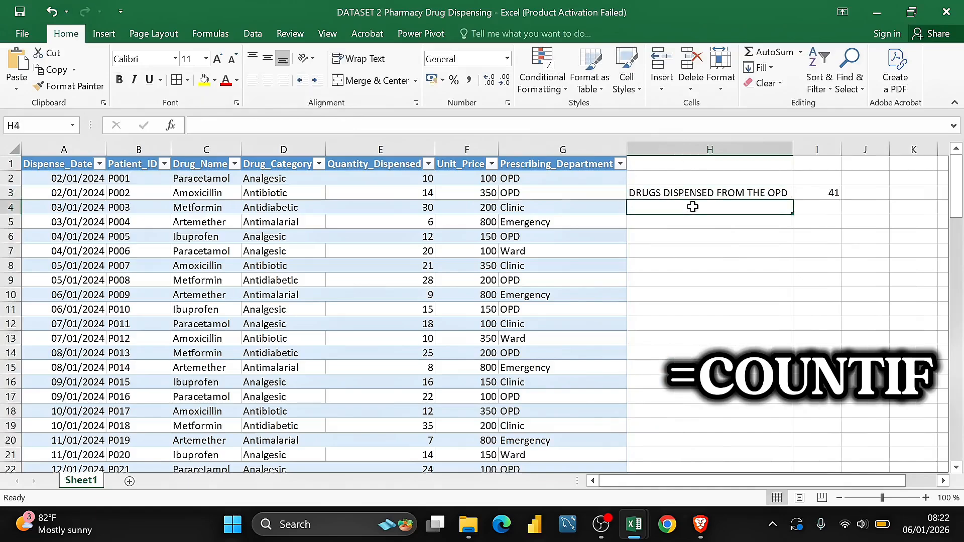
{"action": "left_click", "coordinate": [696, 149]}
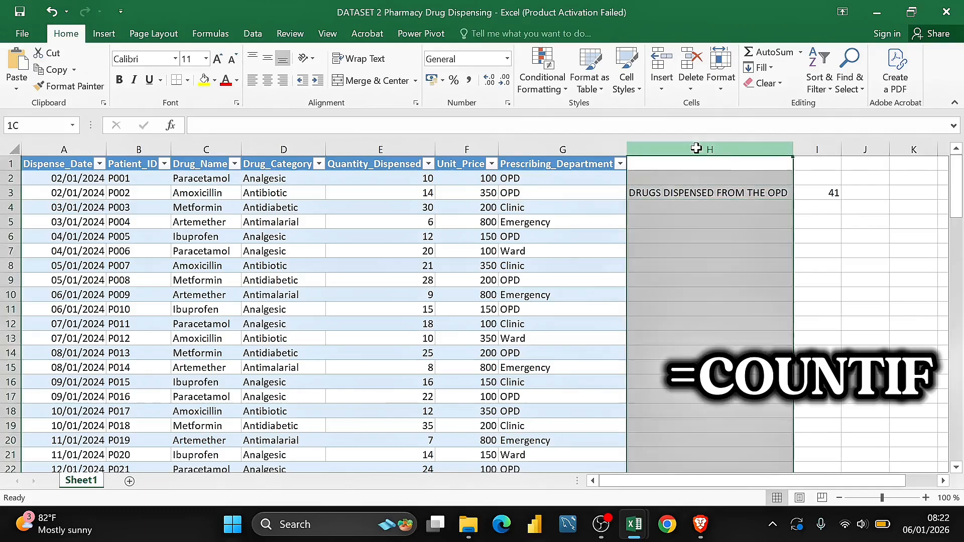
{"action": "right_click", "coordinate": [698, 150]}
{"action": "left_click", "coordinate": [729, 252]}
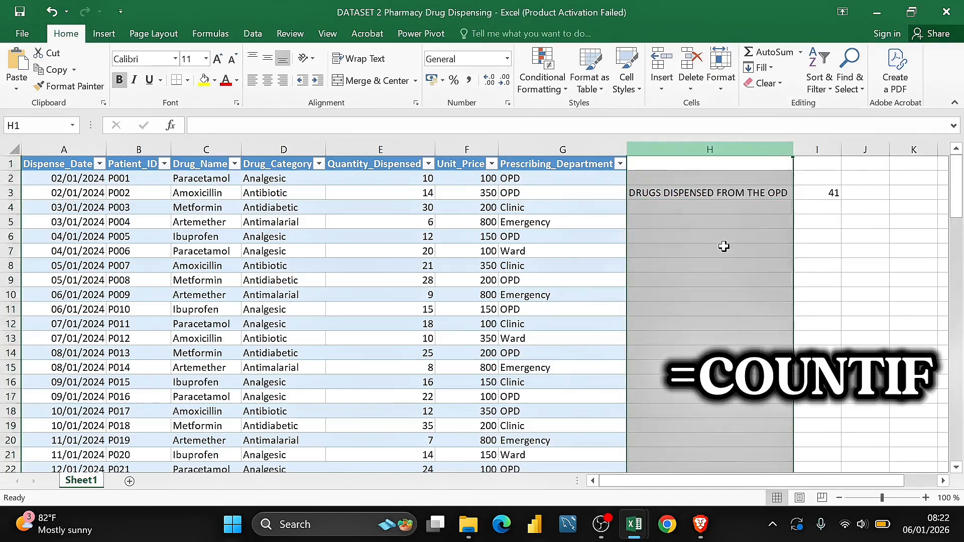
{"action": "scroll", "coordinate": [781, 244], "scroll_direction": "right", "scroll_amount": 1}
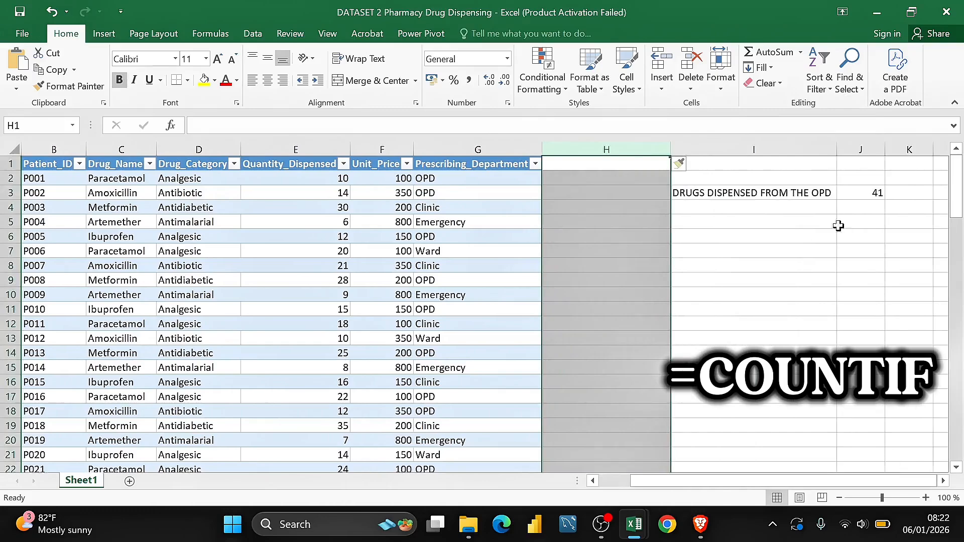
Copy the OPD COUNTIF formula from cell J3 to cell J5.
{"action": "left_click", "coordinate": [869, 192]}
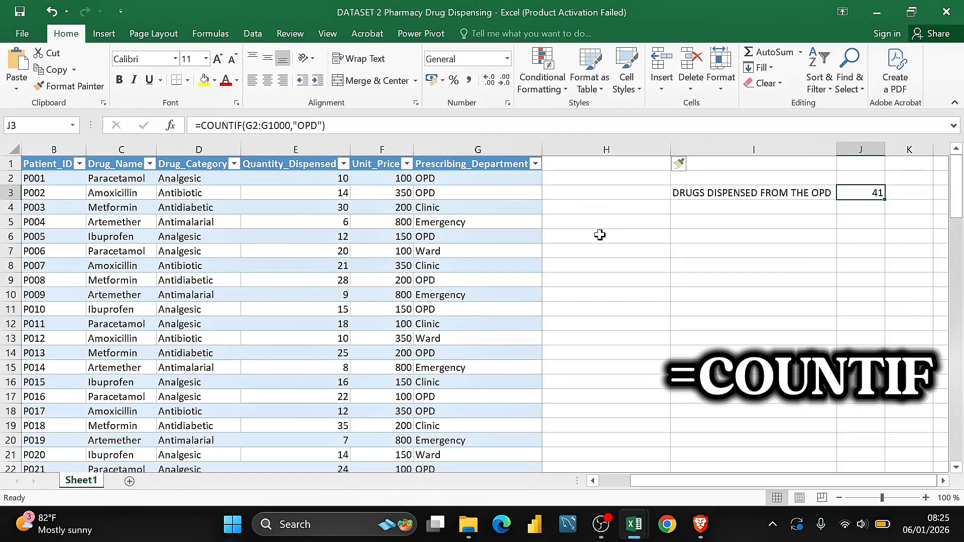
{"action": "left_click", "coordinate": [455, 150]}
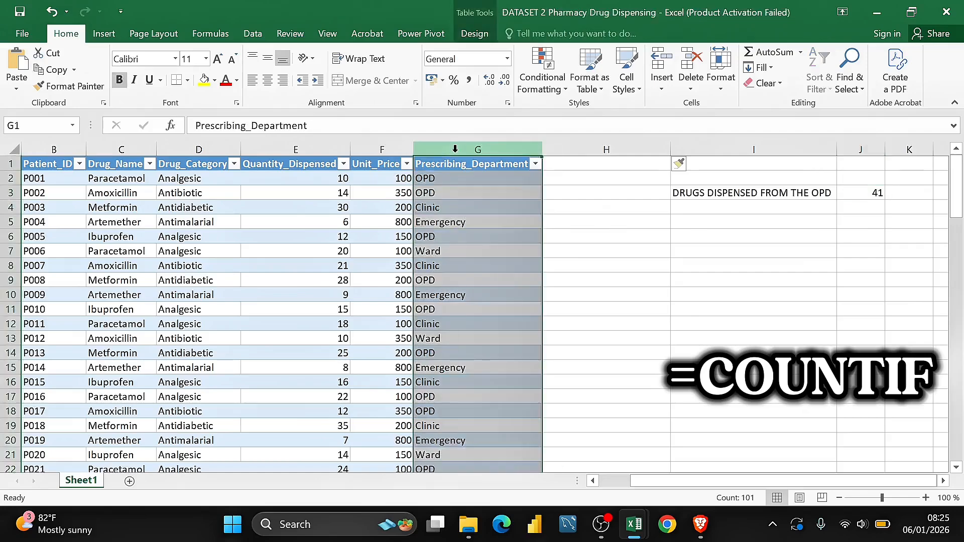
{"action": "left_click", "coordinate": [446, 178]}
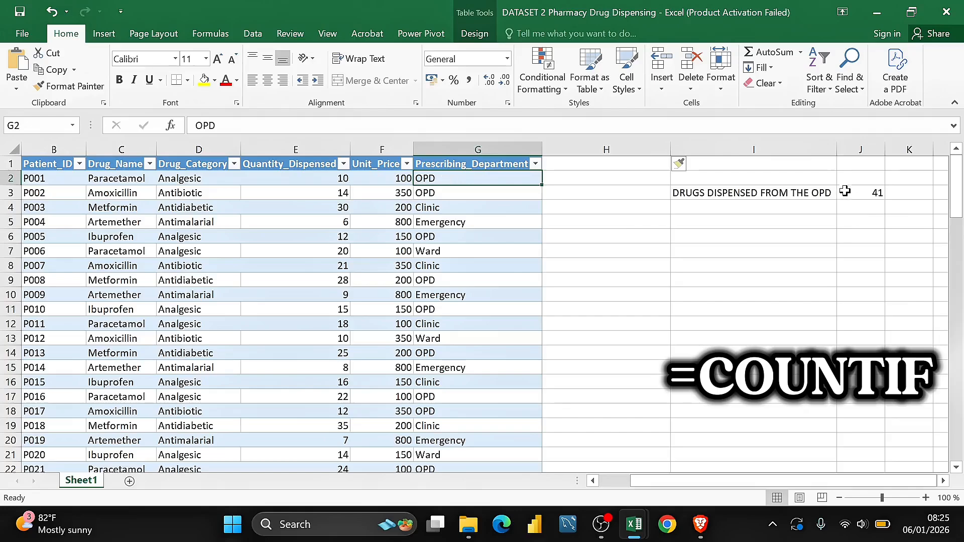
{"action": "left_click", "coordinate": [863, 193]}
{"action": "key", "text": "ctrl+c"}
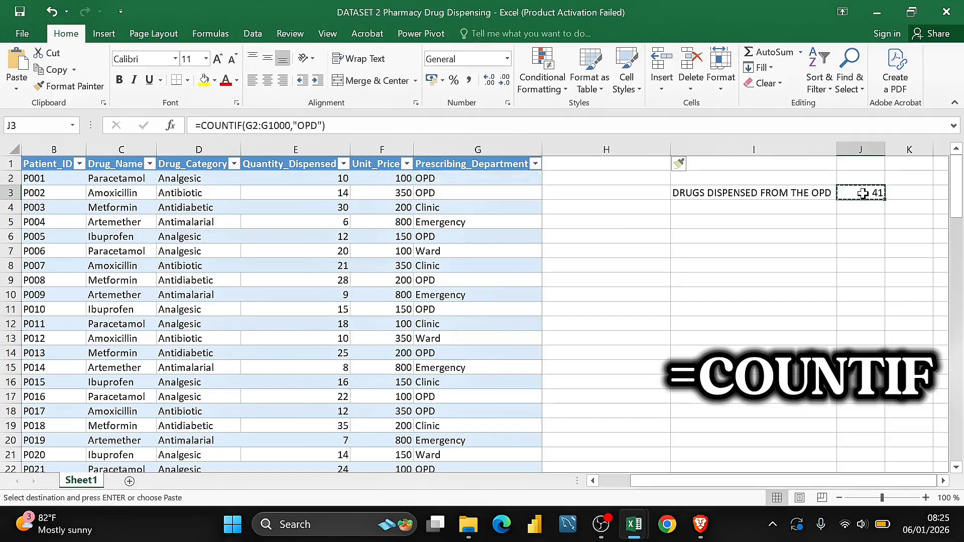
{"action": "left_click", "coordinate": [862, 222]}
{"action": "key", "text": "ctrl+v"}
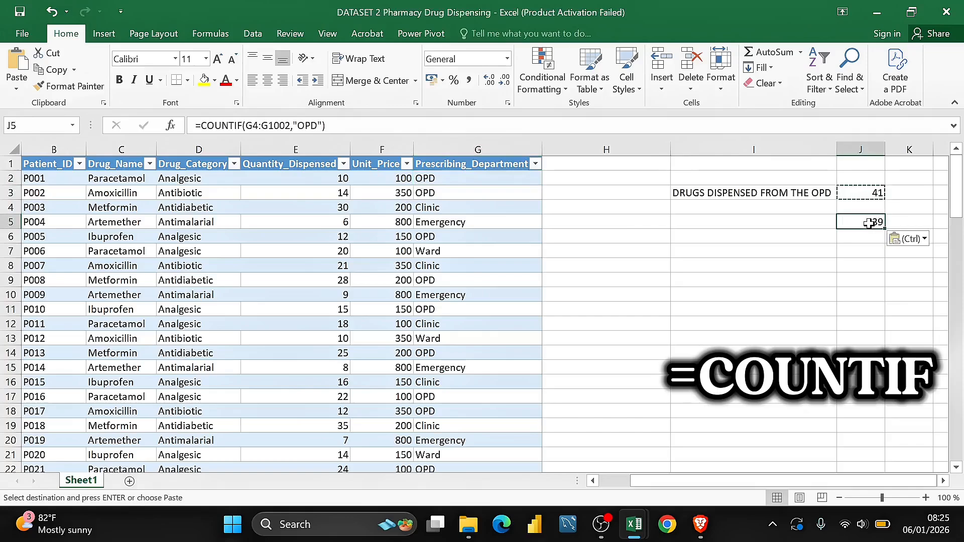
Change the formula in J5 to =COUNTIF(G4:G1000,OPD), with no quotation marks around the criterion.
{"action": "double_click", "coordinate": [862, 222]}
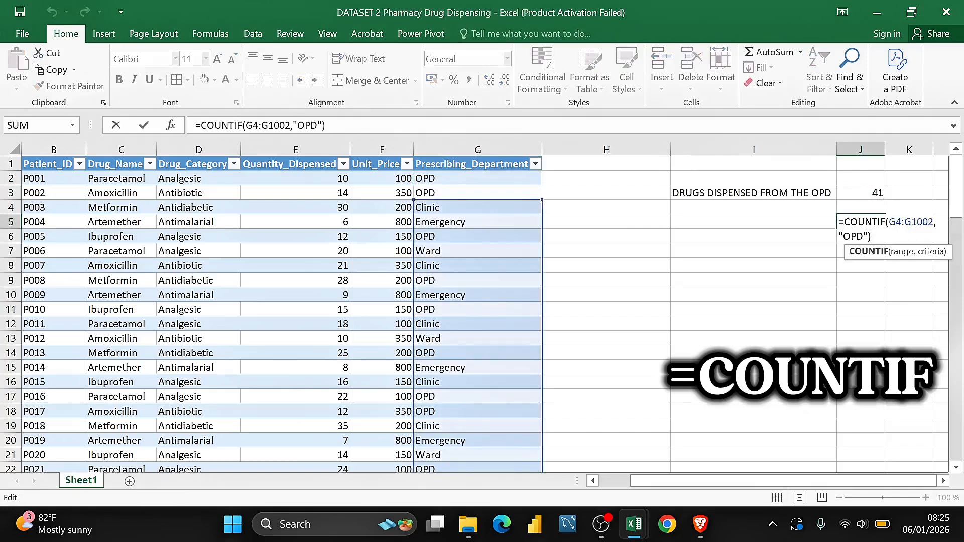
{"action": "left_click", "coordinate": [934, 222]}
{"action": "key", "text": "BackSpace"}
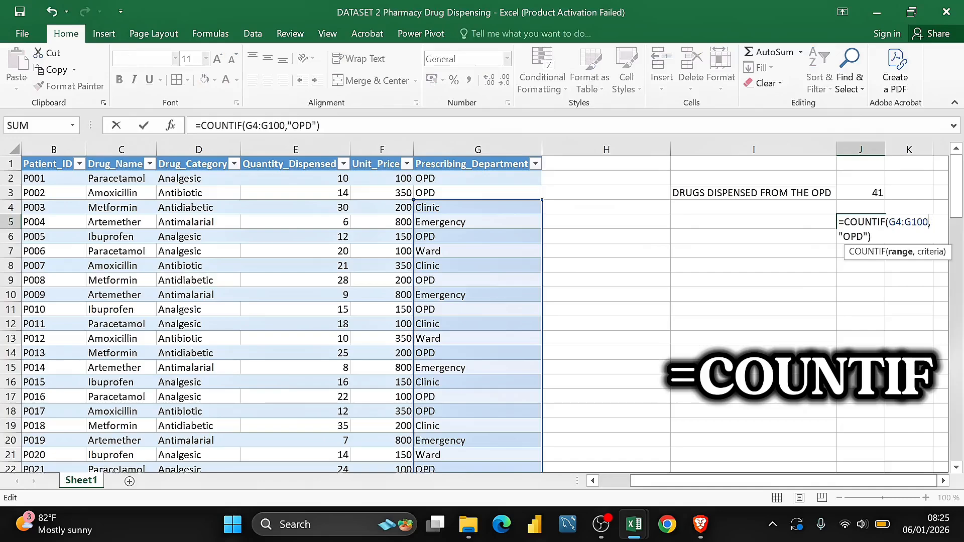
{"action": "type", "text": "0"}
{"action": "left_click", "coordinate": [868, 237]}
{"action": "key", "text": "BackSpace"}
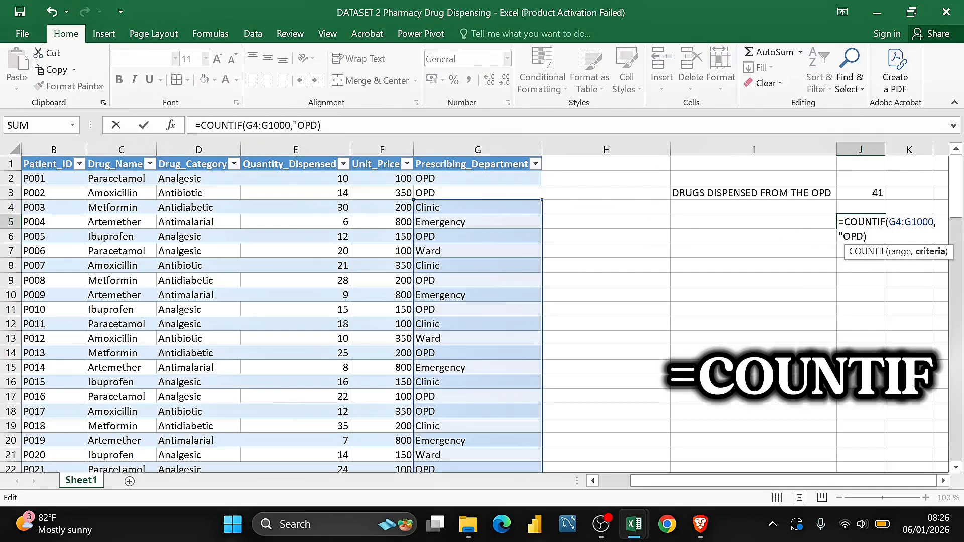
{"action": "left_click", "coordinate": [843, 236]}
{"action": "key", "text": "BackSpace"}
{"action": "key", "text": "Return"}
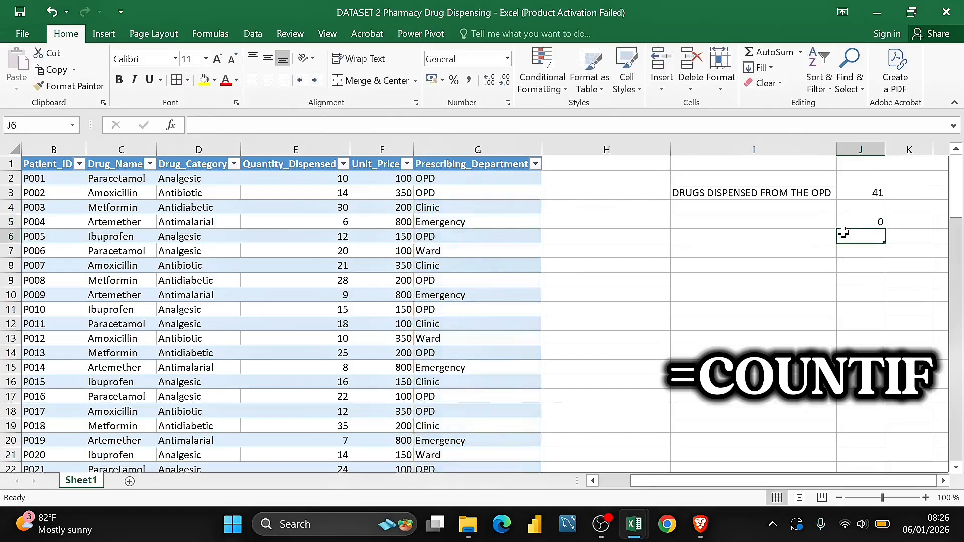
{"action": "left_click", "coordinate": [858, 221]}
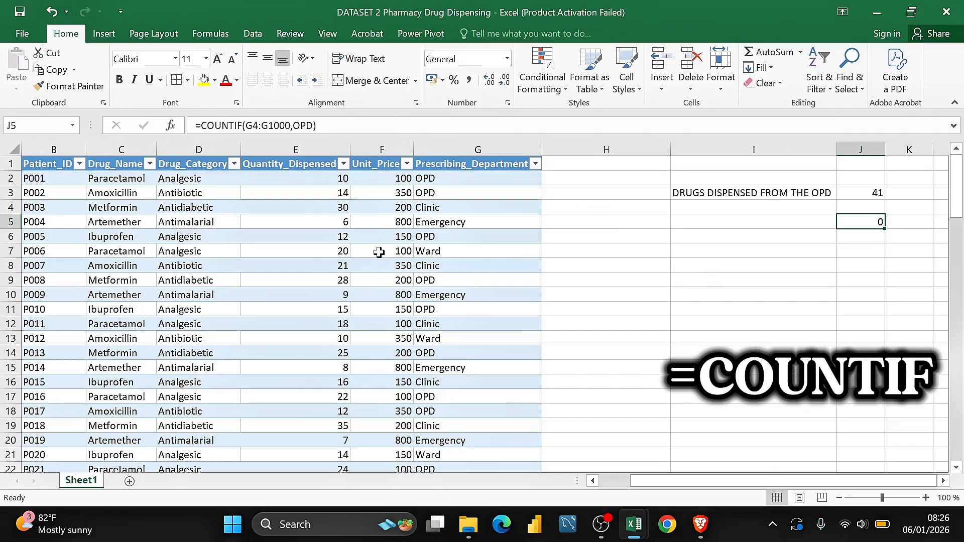
Clear the unquoted OPD COUNTIF formula from cell J5.
{"action": "left_click", "coordinate": [110, 145]}
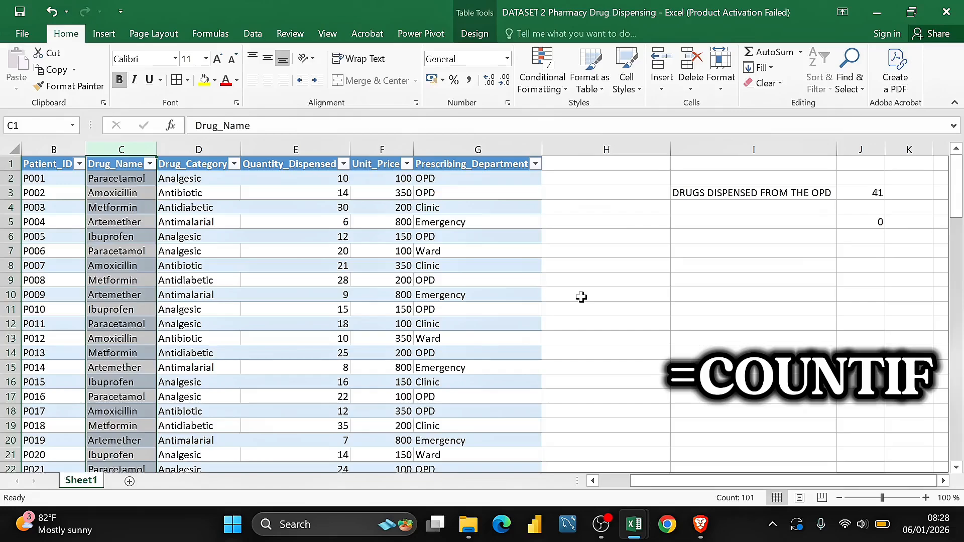
{"action": "left_click", "coordinate": [861, 222]}
{"action": "key", "text": "Delete"}
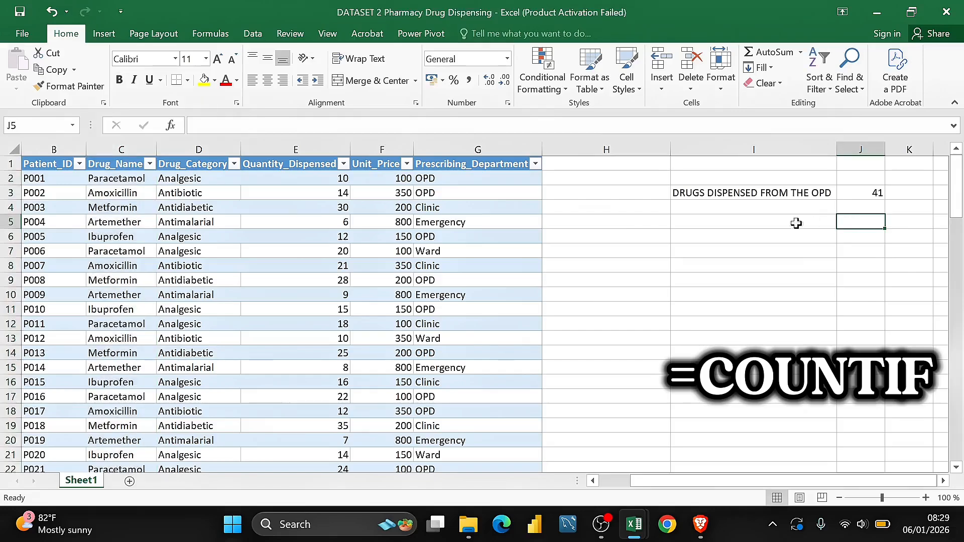
Enter the label ANTIBIOTICS PRESCRIPTION in cell I5.
{"action": "left_click", "coordinate": [744, 225]}
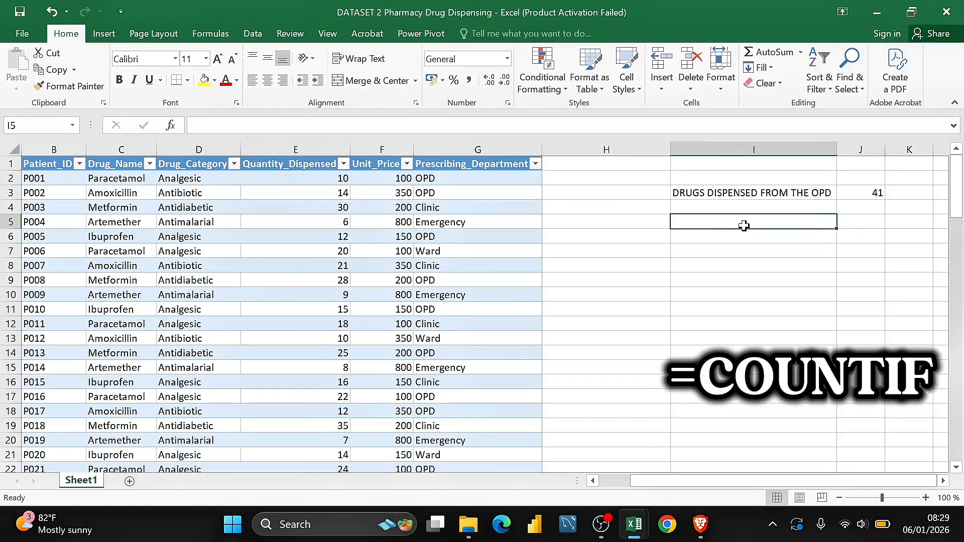
{"action": "type", "text": "A"}
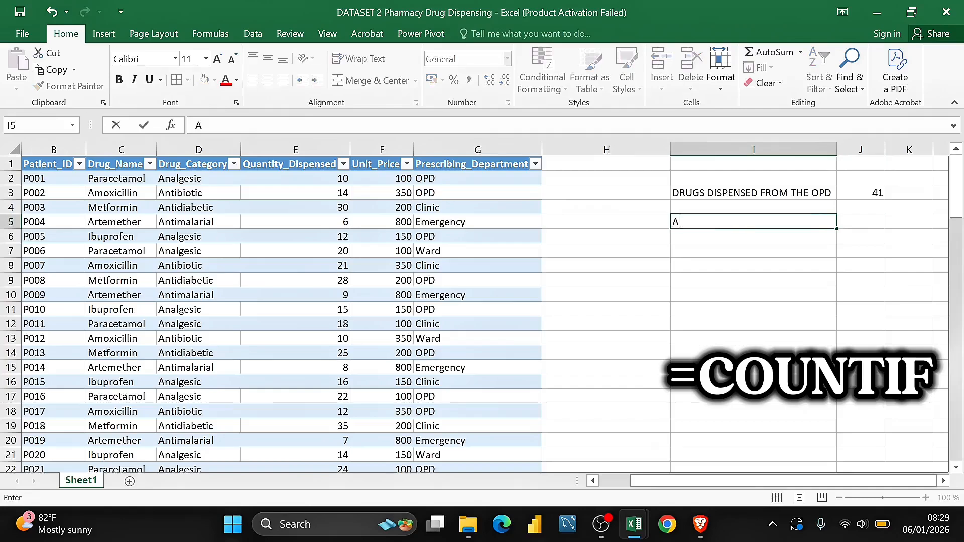
{"action": "type", "text": "NTIBIO"}
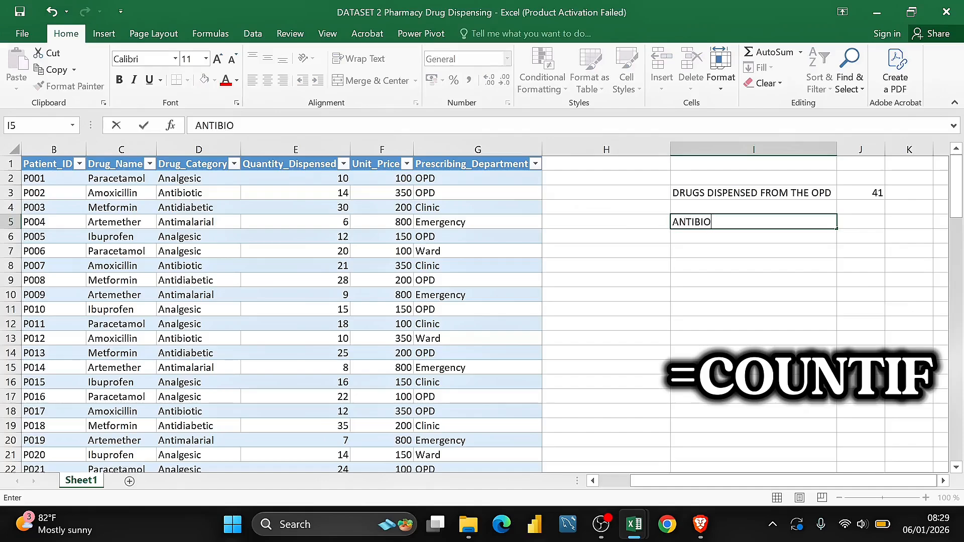
{"action": "type", "text": "TICS PRESCRI"}
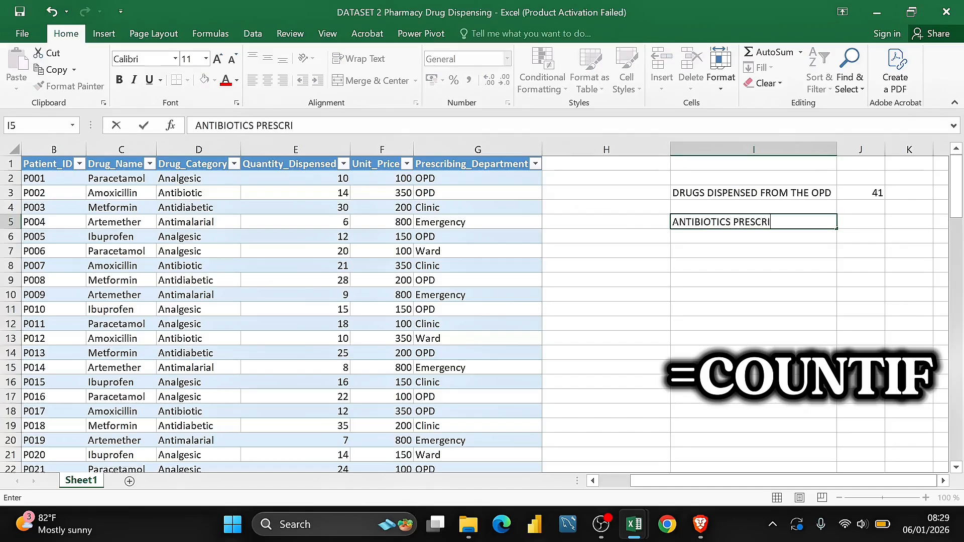
{"action": "type", "text": "PTION"}
{"action": "key", "text": "Tab"}
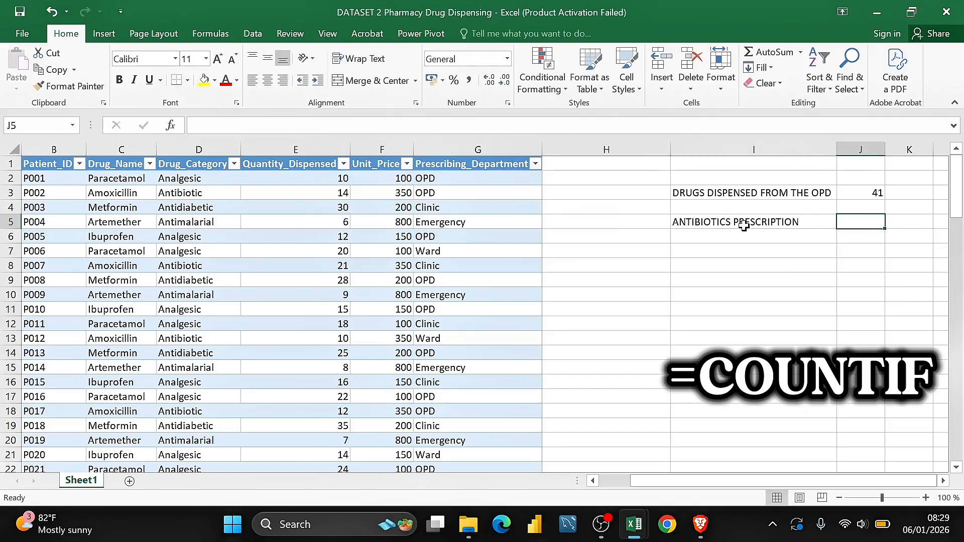
Copy the OPD COUNTIF formula from cell J3 into J5, beside the antibiotics label.
{"action": "scroll", "coordinate": [743, 226], "scroll_direction": "right", "scroll_amount": 2}
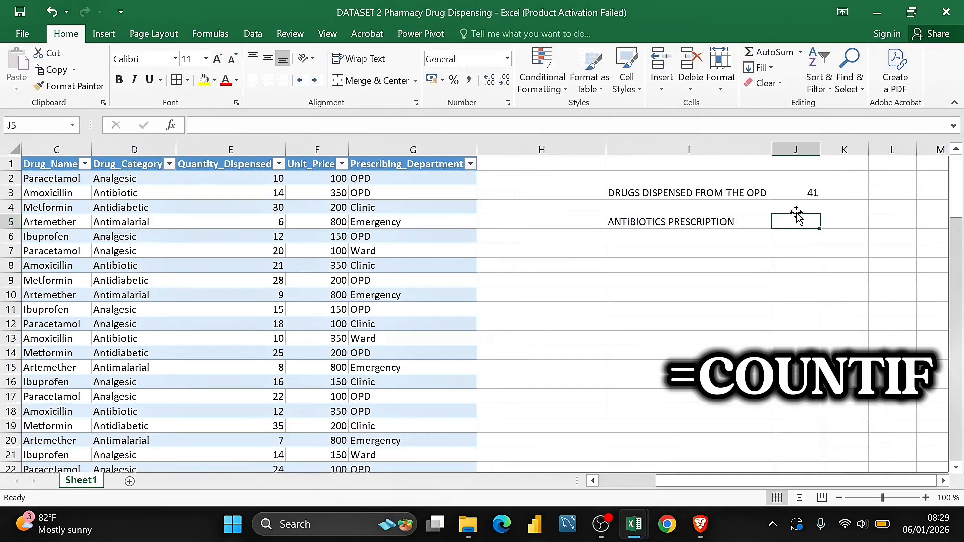
{"action": "left_click", "coordinate": [797, 193]}
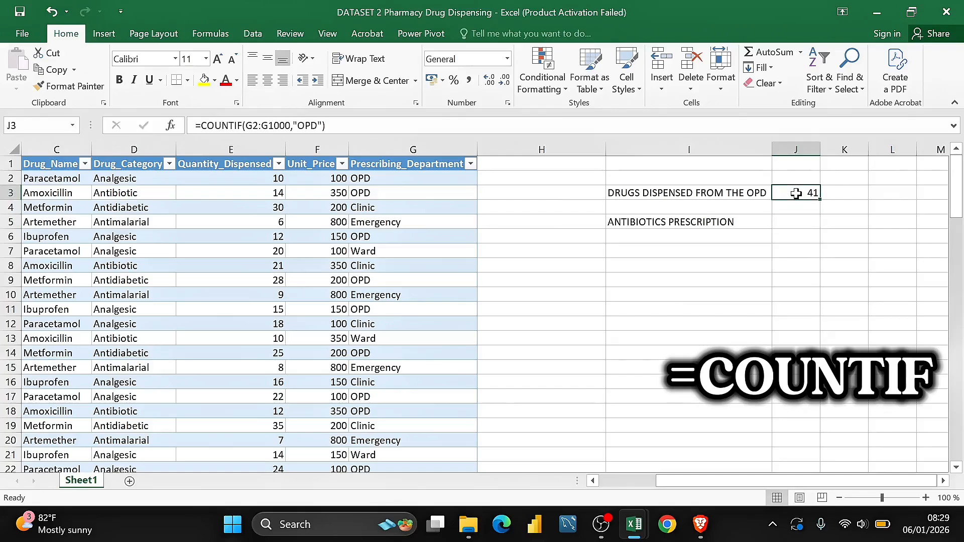
{"action": "key", "text": "ctrl+c"}
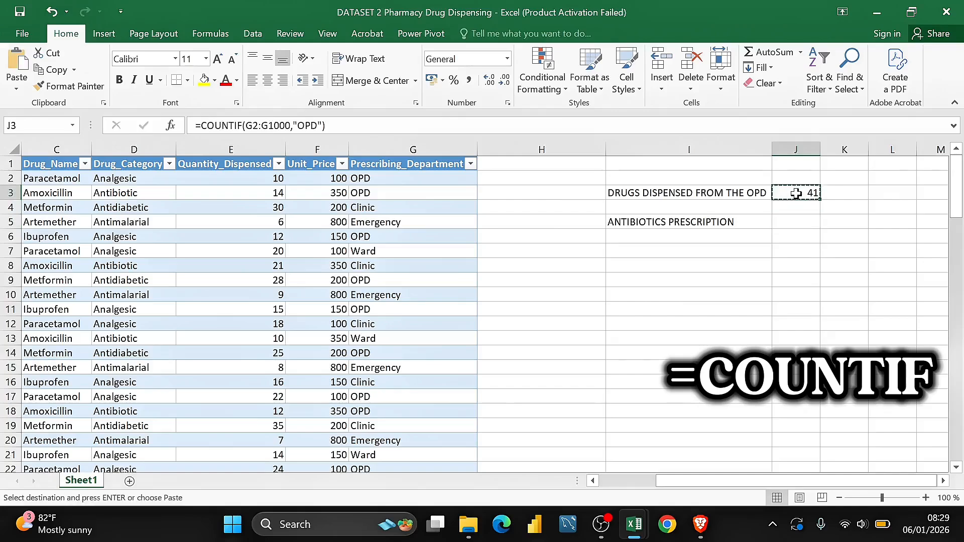
{"action": "left_click", "coordinate": [787, 221]}
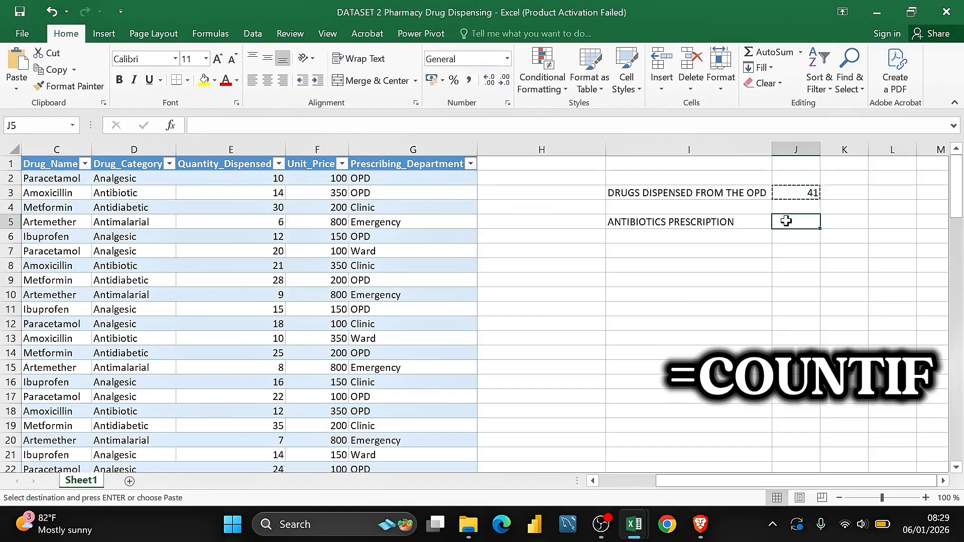
{"action": "key", "text": "ctrl+v"}
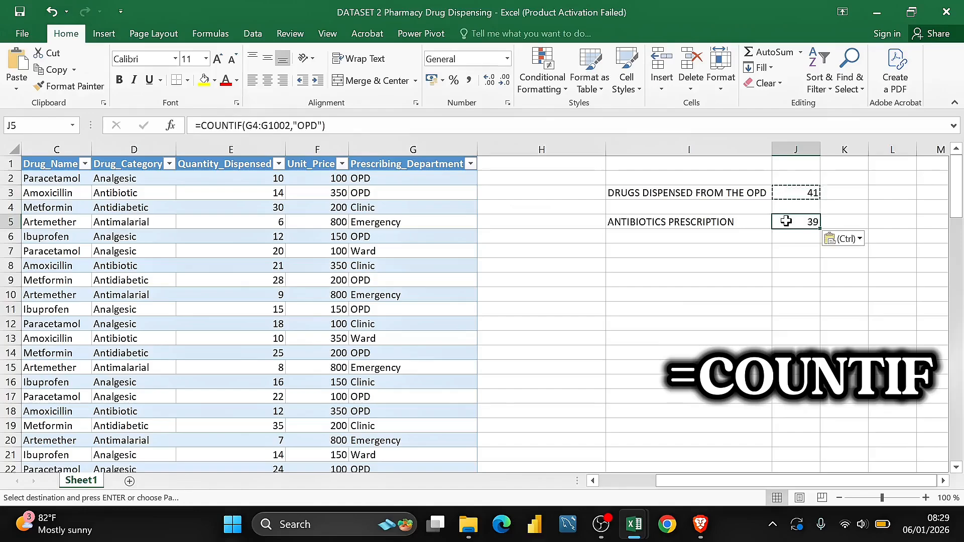
{"action": "key", "text": "Escape"}
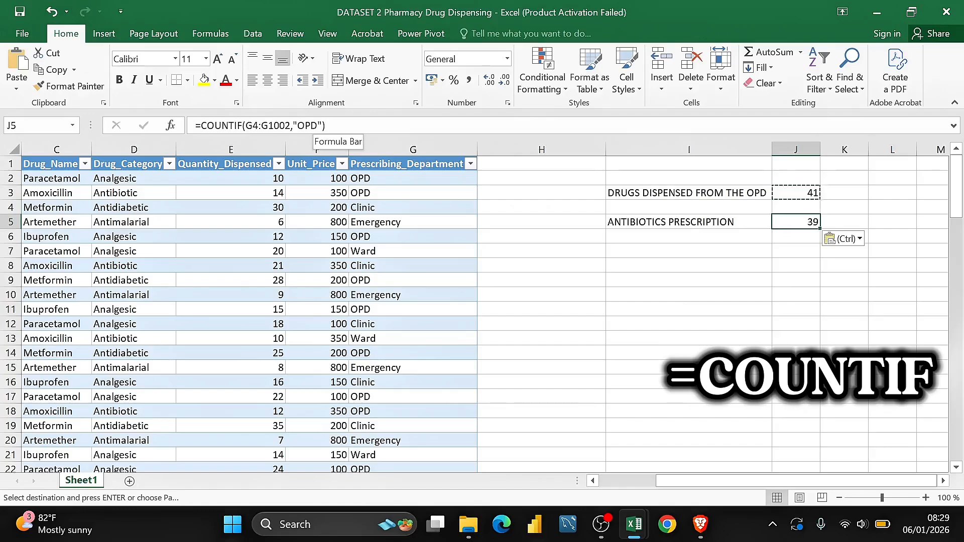
Change the range in J5's COUNTIF formula to D4:D1000 so it refers to the Drug_Category column.
{"action": "left_click", "coordinate": [318, 126]}
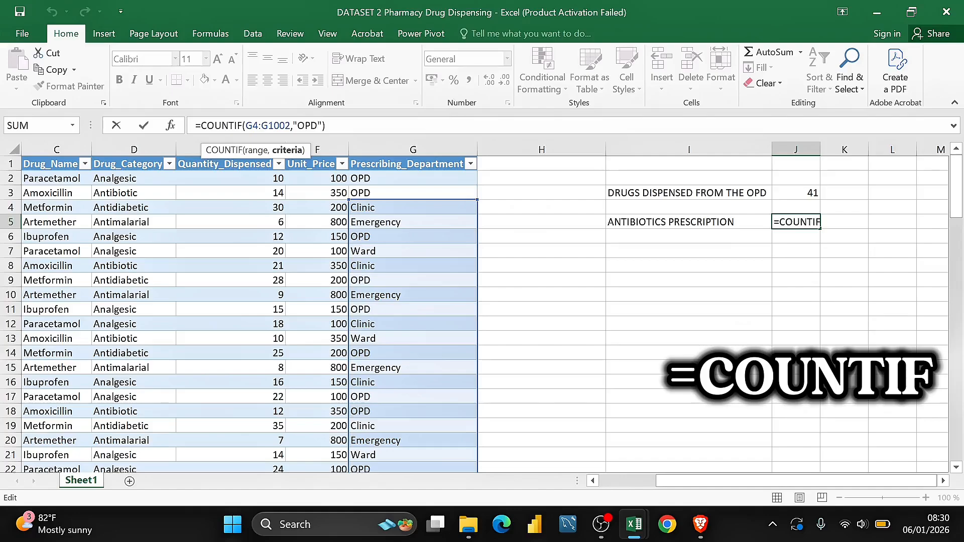
{"action": "left_click", "coordinate": [246, 126]}
{"action": "key", "text": "BackSpace"}
{"action": "type", "text": "D"}
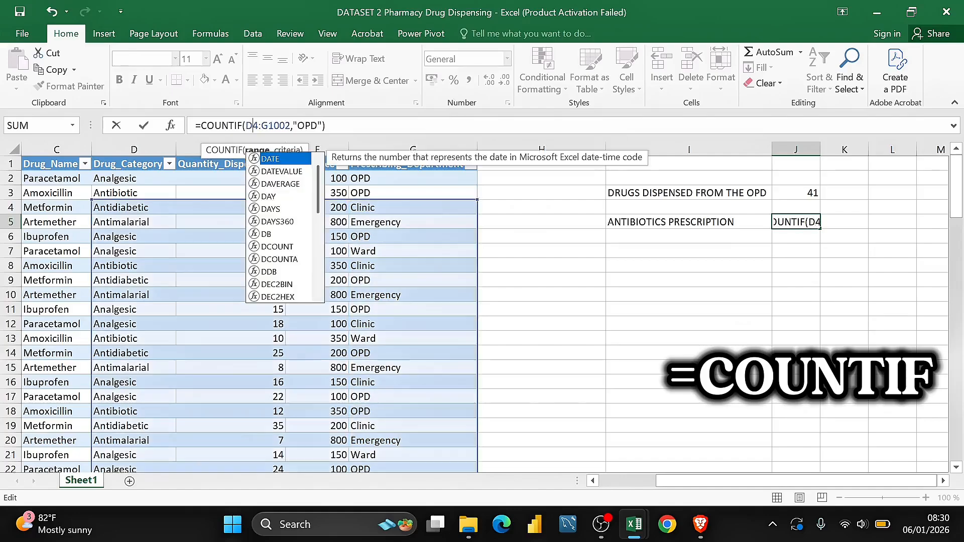
{"action": "left_click", "coordinate": [268, 126]}
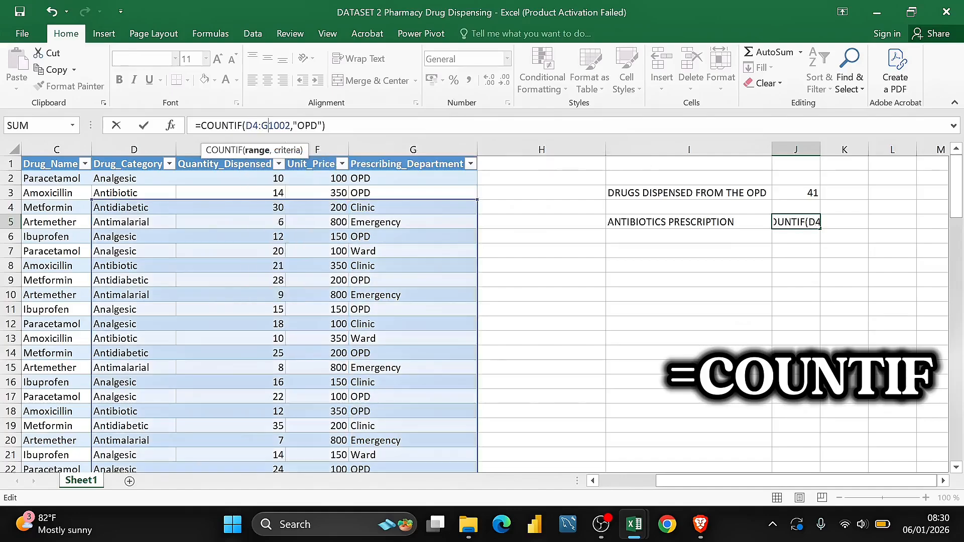
{"action": "key", "text": "BackSpace"}
{"action": "type", "text": "D"}
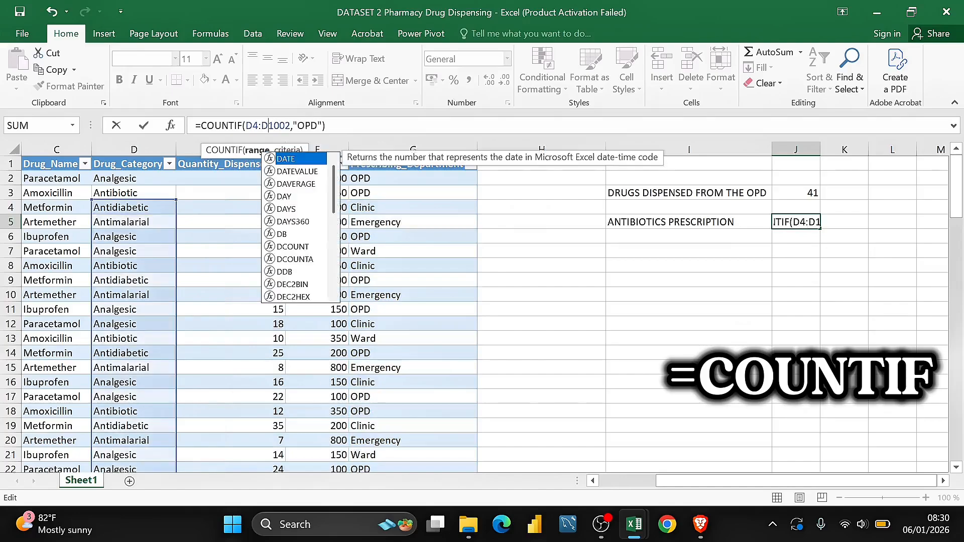
{"action": "left_click", "coordinate": [291, 126]}
{"action": "key", "text": "BackSpace"}
{"action": "type", "text": "0"}
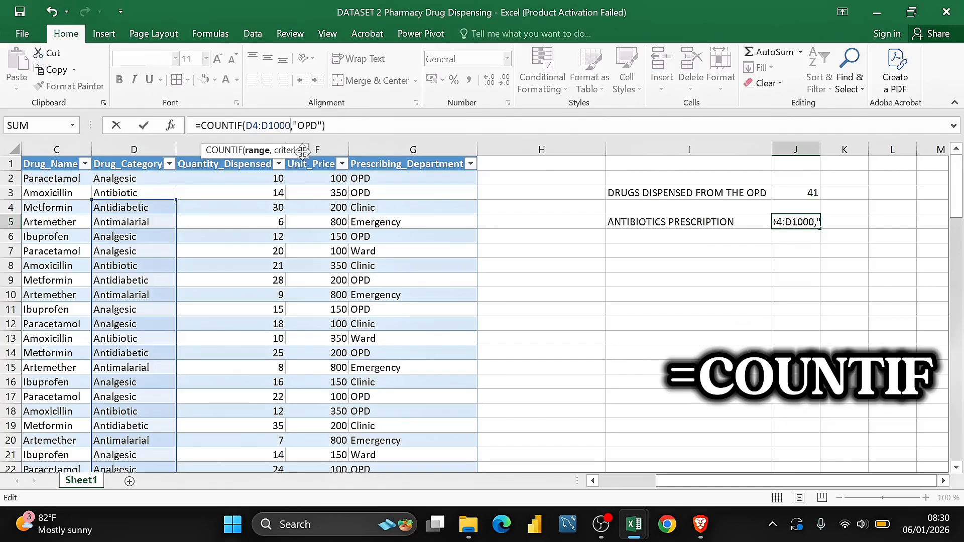
Remove OPD from between the quotation marks in J5's formula and make the range start at D2.
{"action": "left_click", "coordinate": [318, 125]}
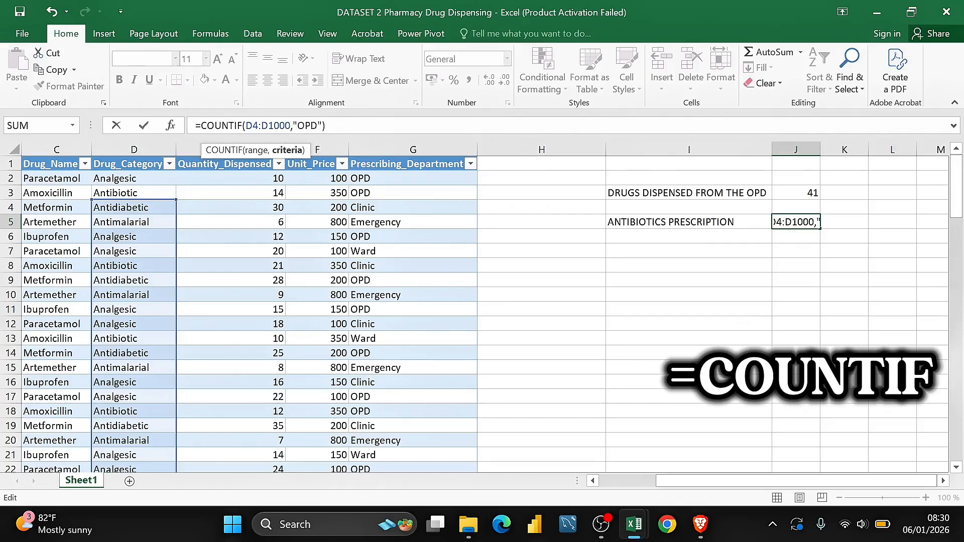
{"action": "key", "text": "BackSpace"}
{"action": "key", "text": "BackSpace"}
{"action": "key", "text": "BackSpace"}
{"action": "left_click", "coordinate": [259, 126]}
{"action": "key", "text": "BackSpace"}
{"action": "type", "text": "2"}
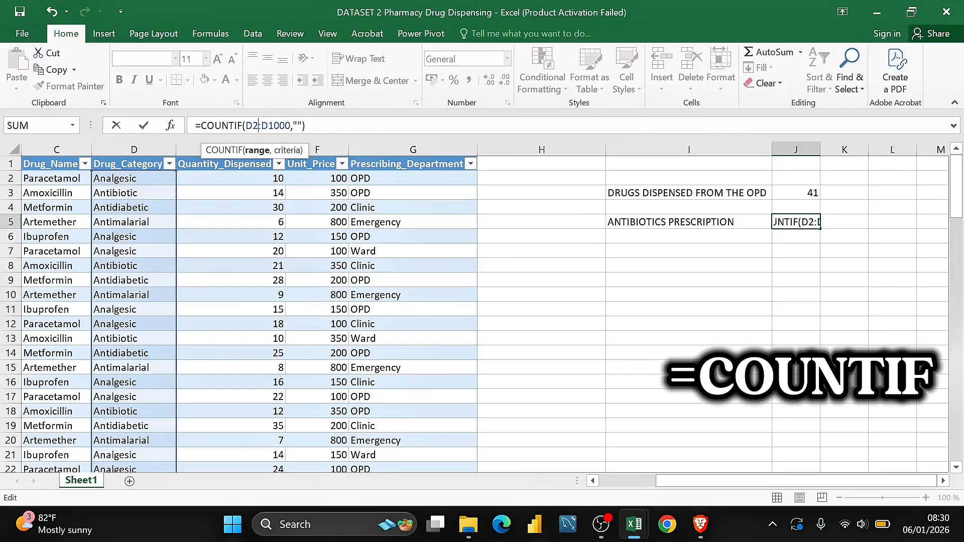
Enter Antibiotic as the quoted criterion to complete J5's formula as =COUNTIF(D2:D1000,"Antibiotic").
{"action": "left_click", "coordinate": [298, 125]}
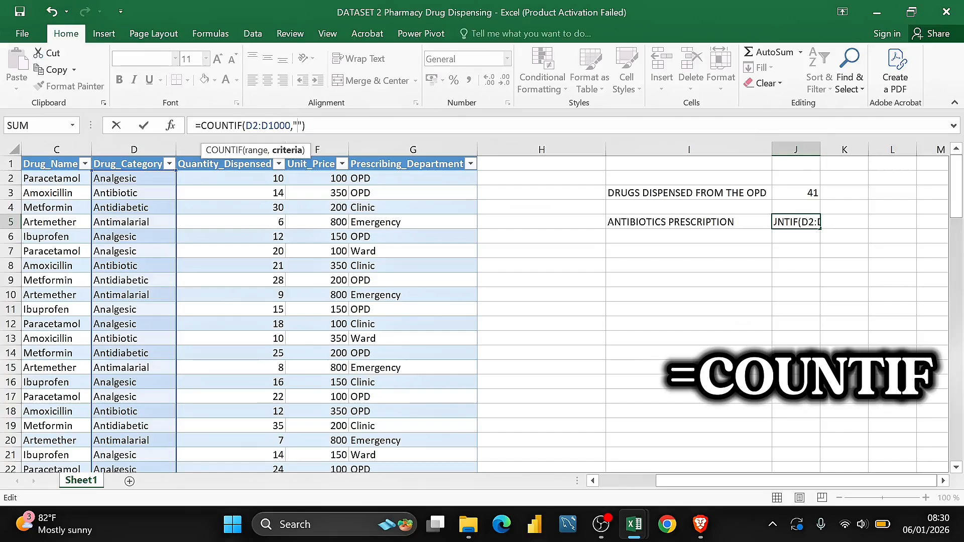
{"action": "type", "text": "Antib"}
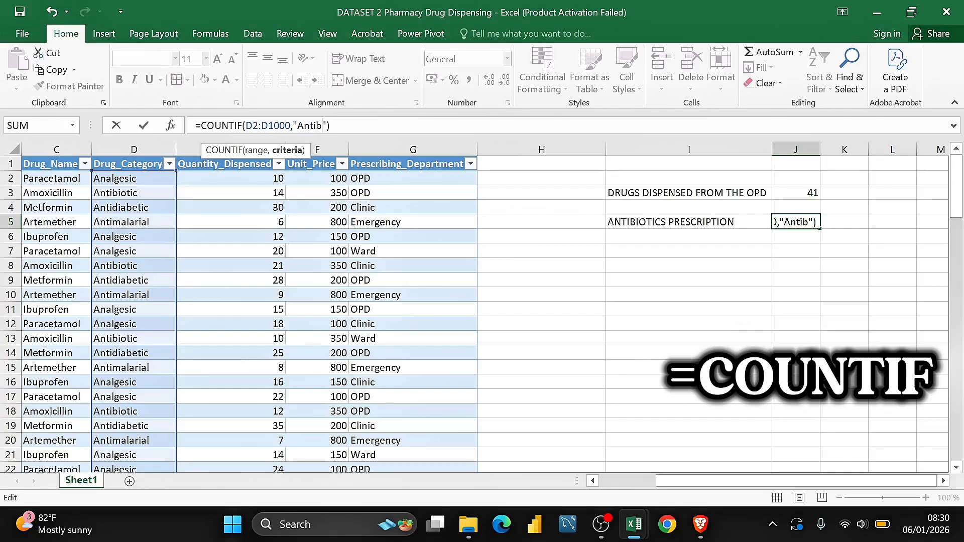
{"action": "type", "text": "iotic"}
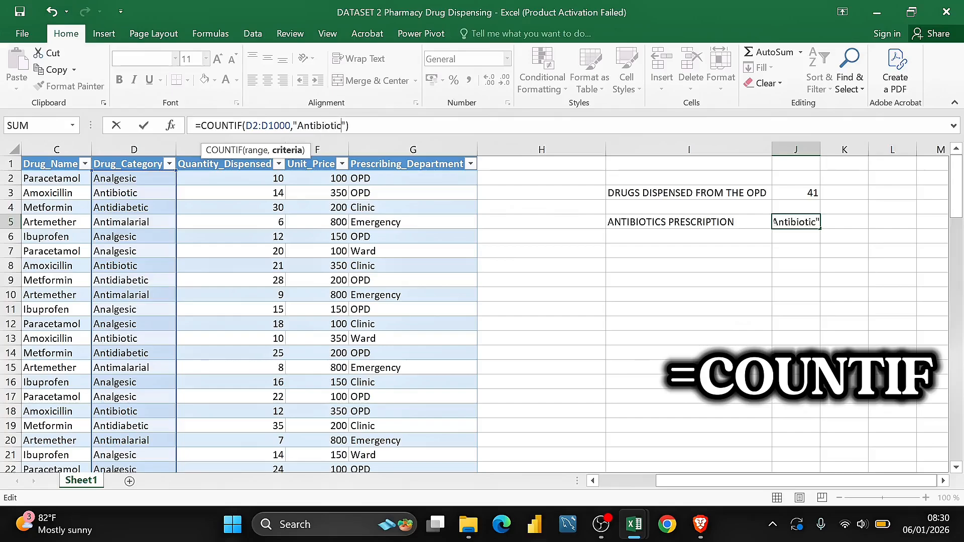
{"action": "key", "text": "Return"}
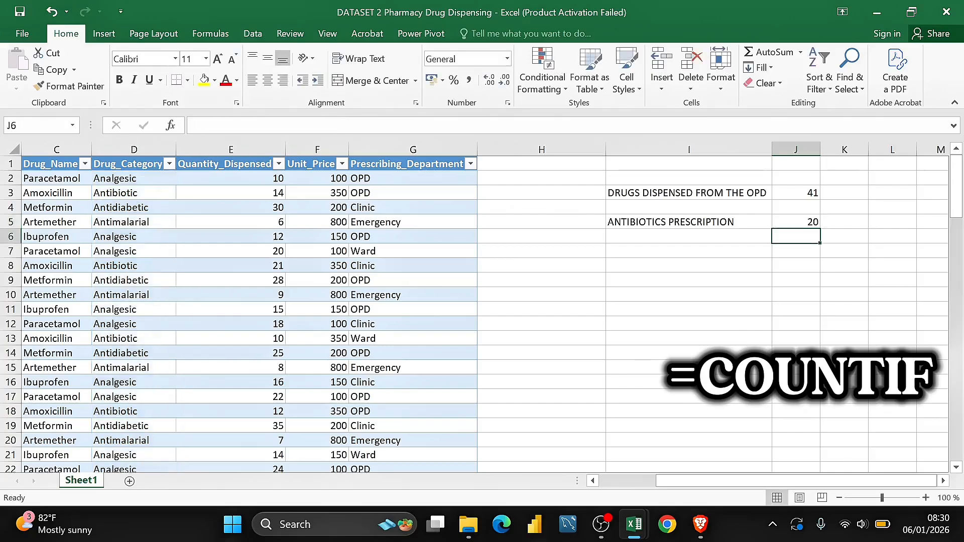
{"action": "left_click", "coordinate": [791, 222]}
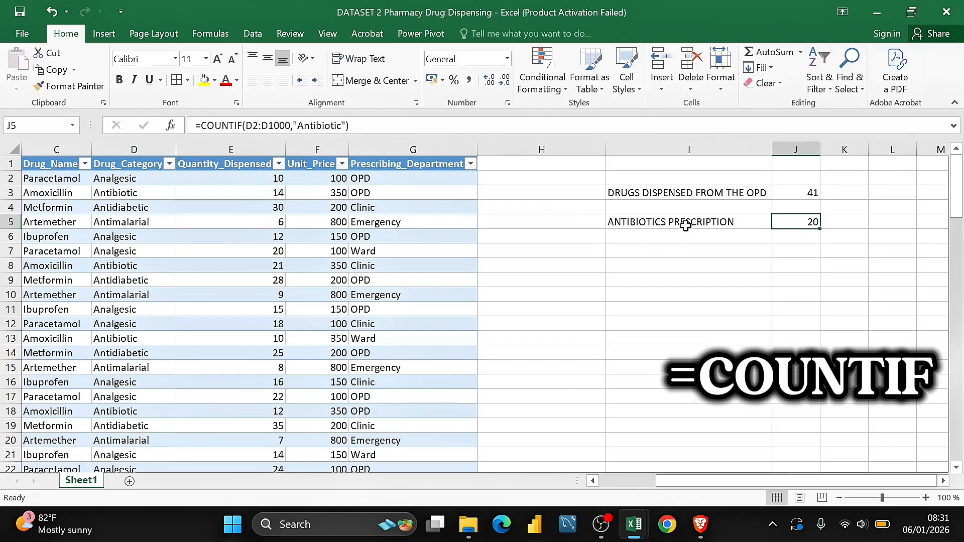
Change the label in cell I5 to ANTIBIOTICS PRESCRIPTIONS.
{"action": "left_click", "coordinate": [724, 223]}
{"action": "key", "text": "F2"}
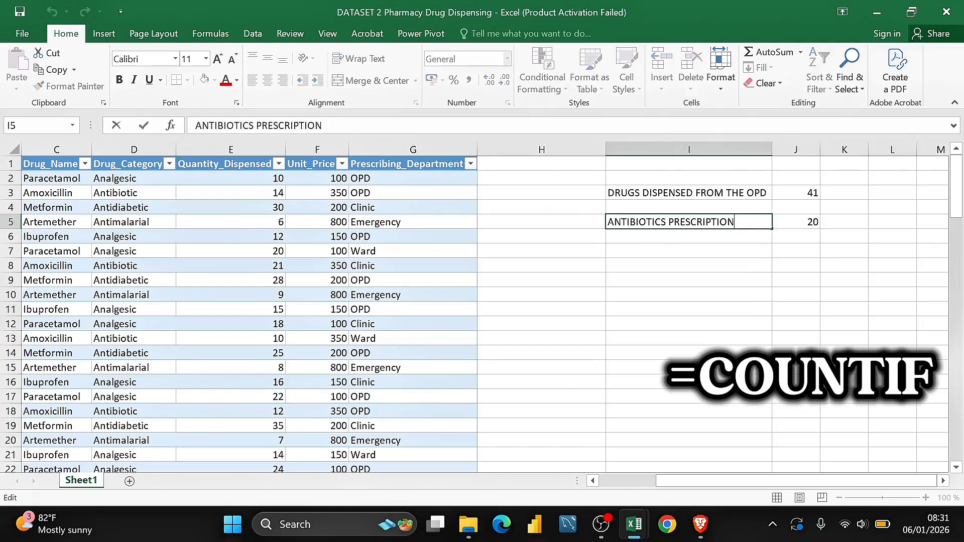
{"action": "type", "text": "s"}
{"action": "key", "text": "BackSpace"}
{"action": "type", "text": "S"}
{"action": "left_click", "coordinate": [719, 253]}
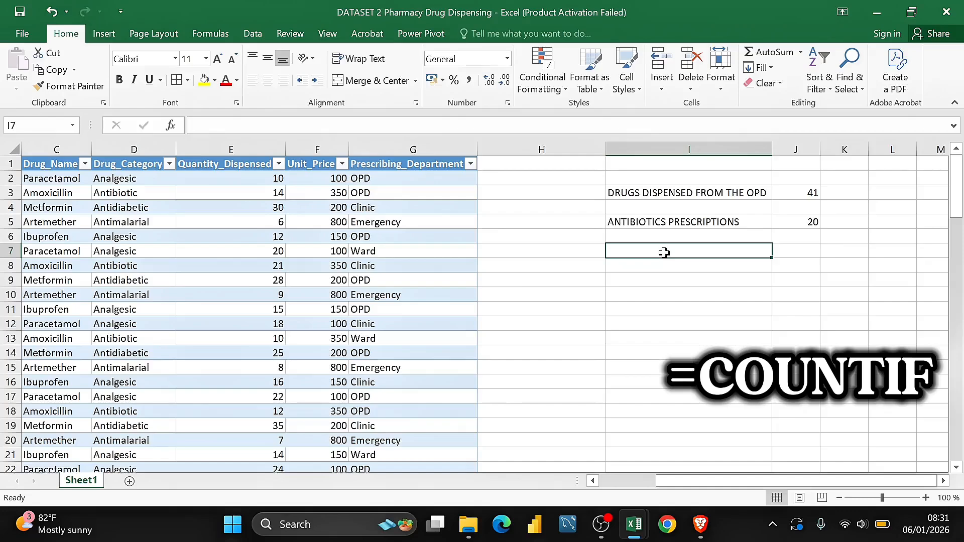
Copy the label DRUGS DISPENSED FROM THE OPD from cell I3 to cell I7.
{"action": "left_click", "coordinate": [653, 193]}
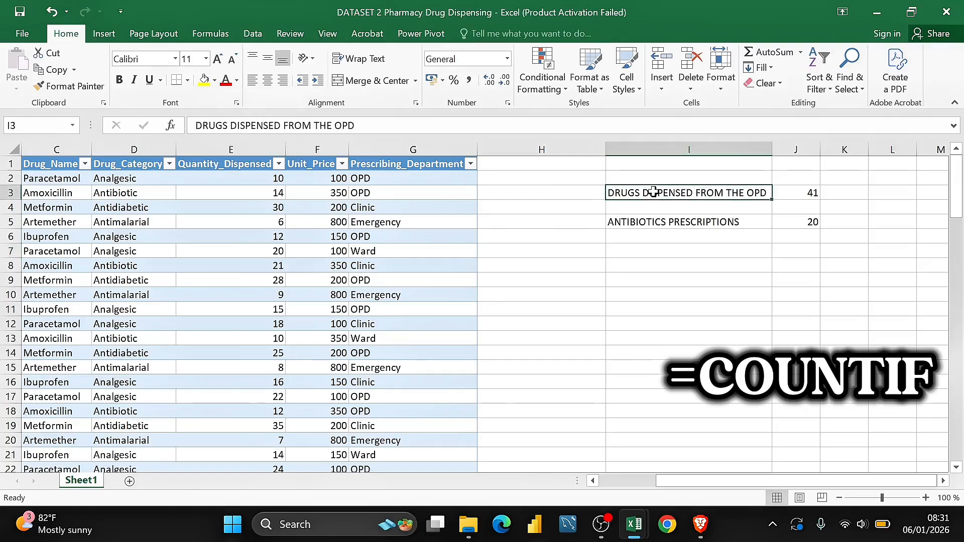
{"action": "key", "text": "ctrl+c"}
{"action": "left_click", "coordinate": [642, 253]}
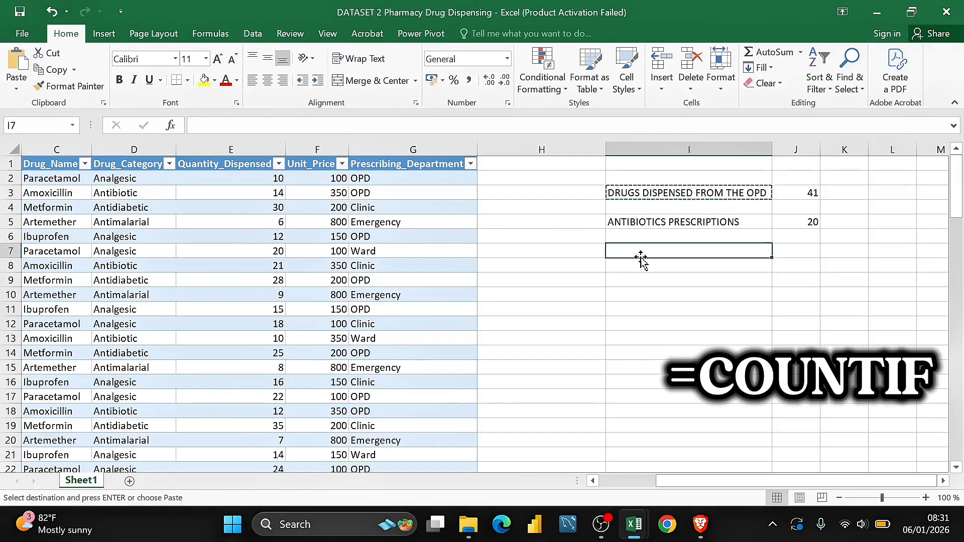
{"action": "key", "text": "ctrl+v"}
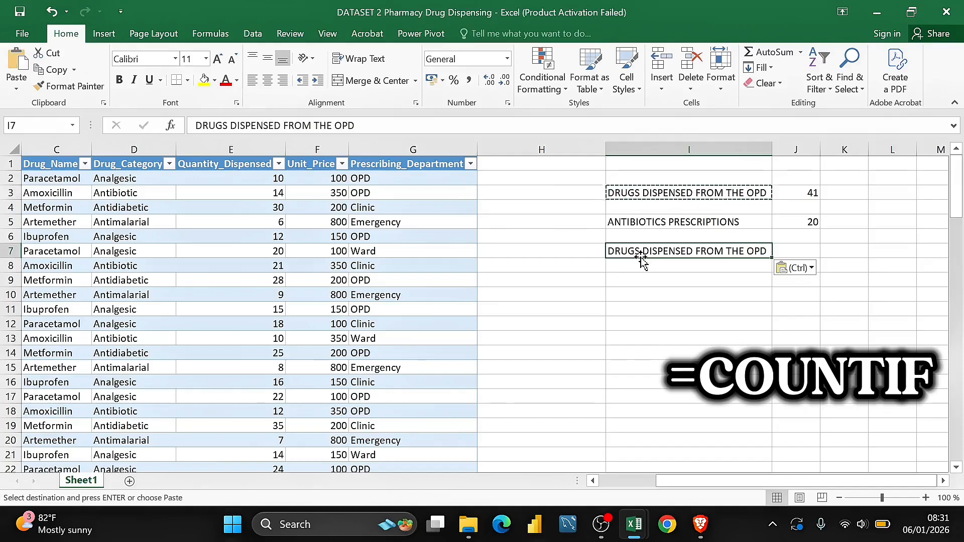
Replace OPD with EMERGENCY DEPARTMENT in the I7 label and autofit column I to its contents.
{"action": "double_click", "coordinate": [753, 252]}
{"action": "double_click", "coordinate": [753, 251]}
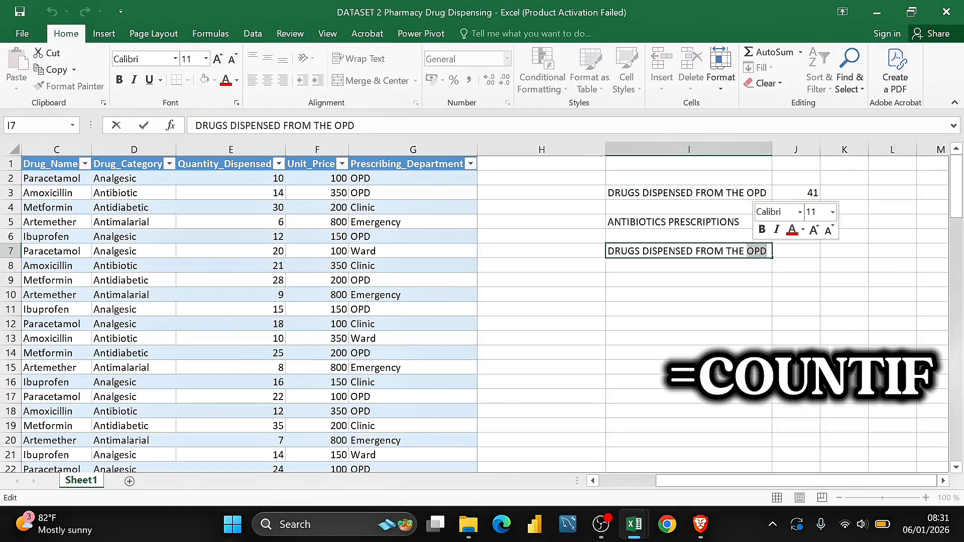
{"action": "type", "text": "EMERGENCY DEPARTMENT"}
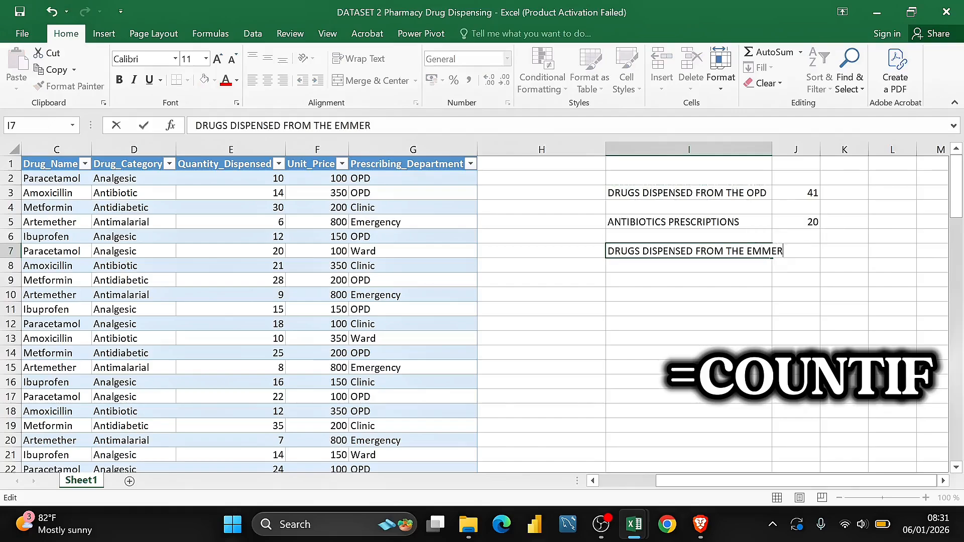
{"action": "key", "text": "Return"}
{"action": "double_click", "coordinate": [772, 149]}
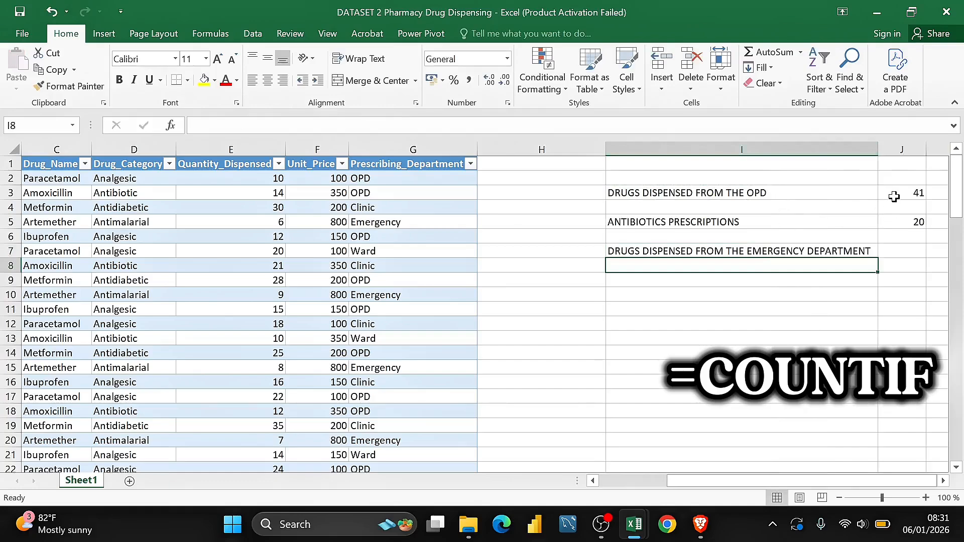
Copy the OPD COUNTIF formula from cell J3 into cell J7 beside the emergency department label.
{"action": "left_click", "coordinate": [896, 193]}
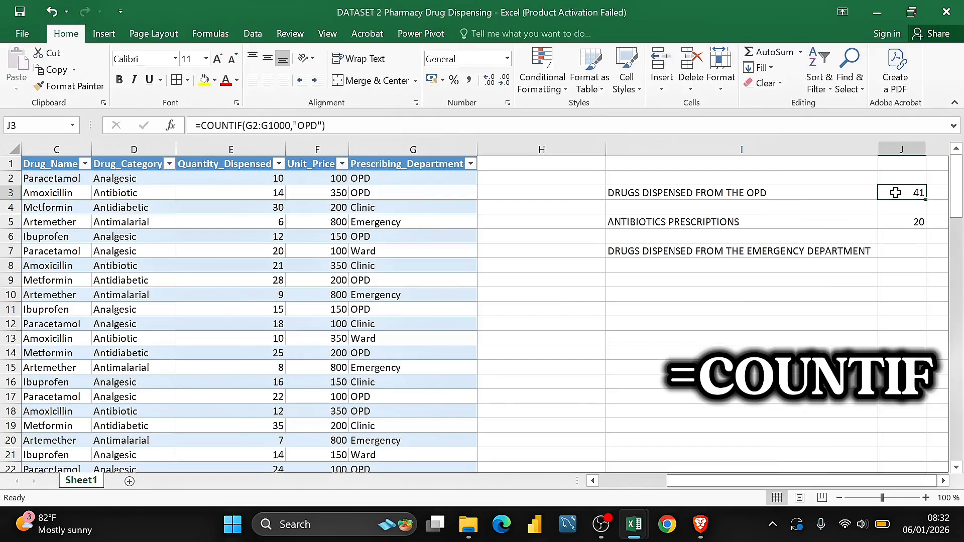
{"action": "key", "text": "ctrl+c"}
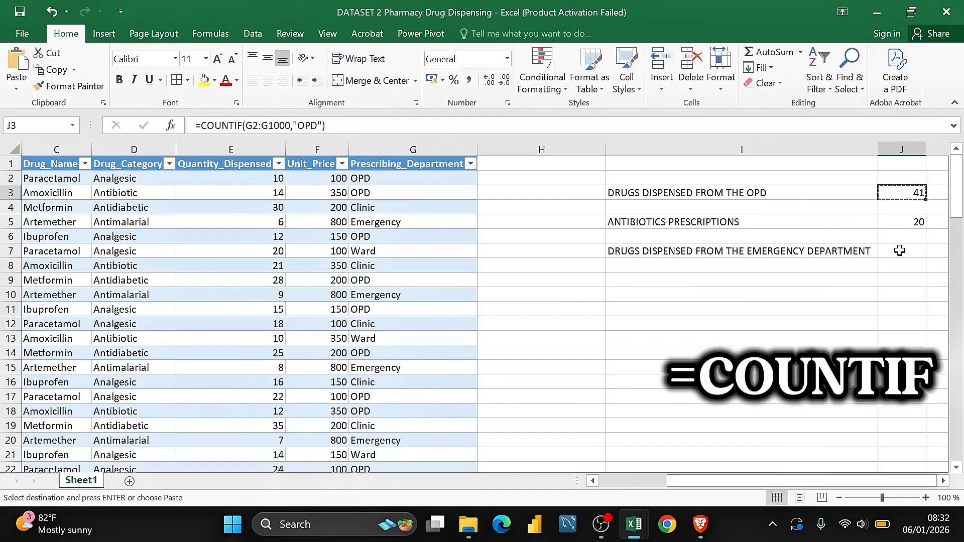
{"action": "left_click", "coordinate": [899, 251]}
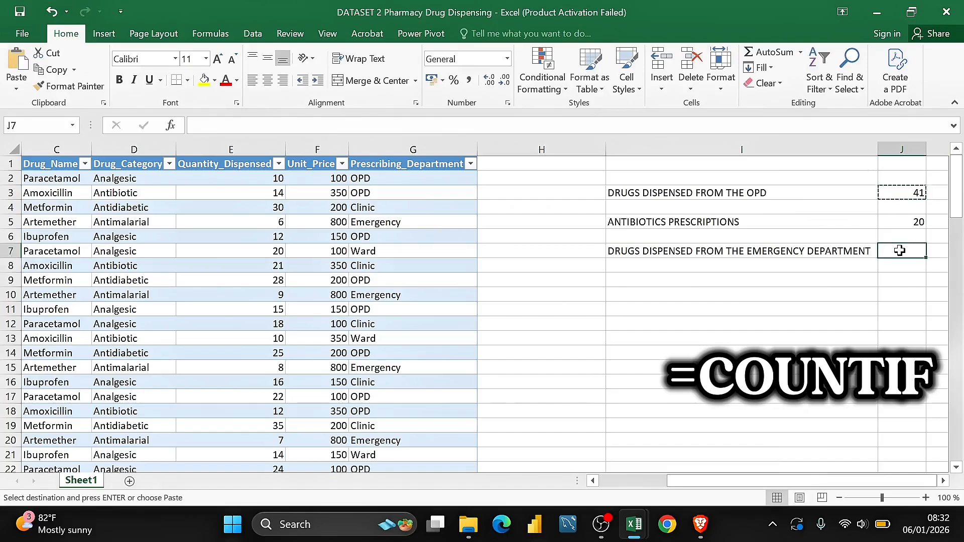
{"action": "left_click", "coordinate": [21, 92]}
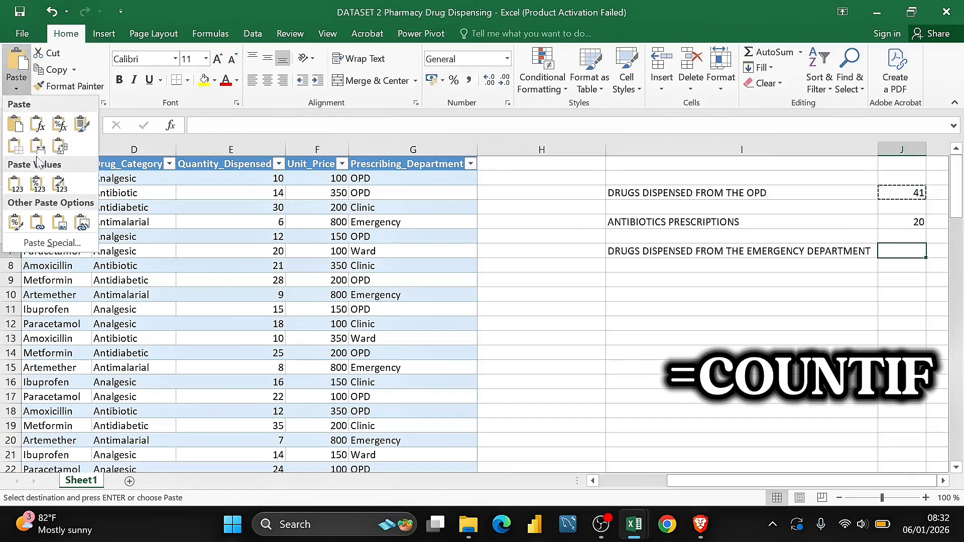
{"action": "left_click", "coordinate": [17, 125]}
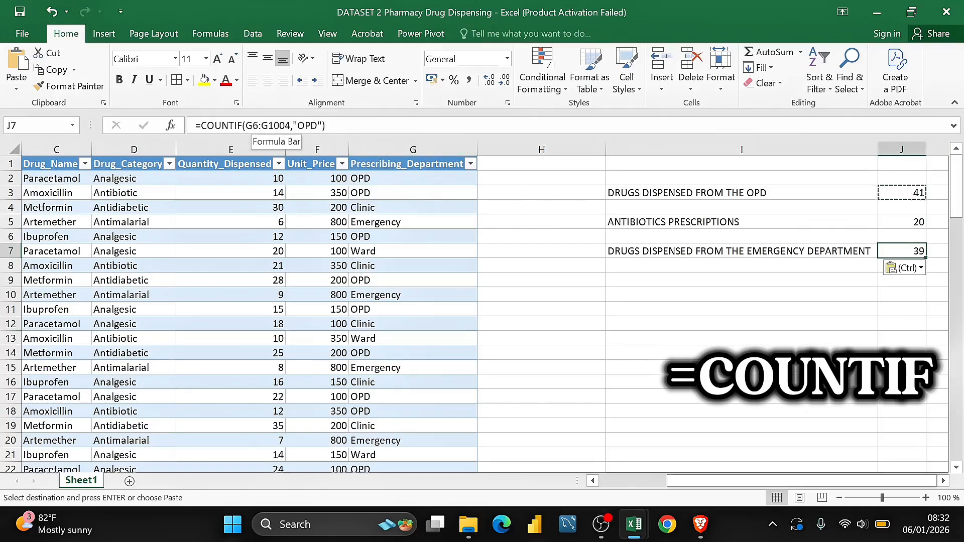
Correct the COUNTIF range in J7 to G2:G1000.
{"action": "left_click", "coordinate": [259, 125]}
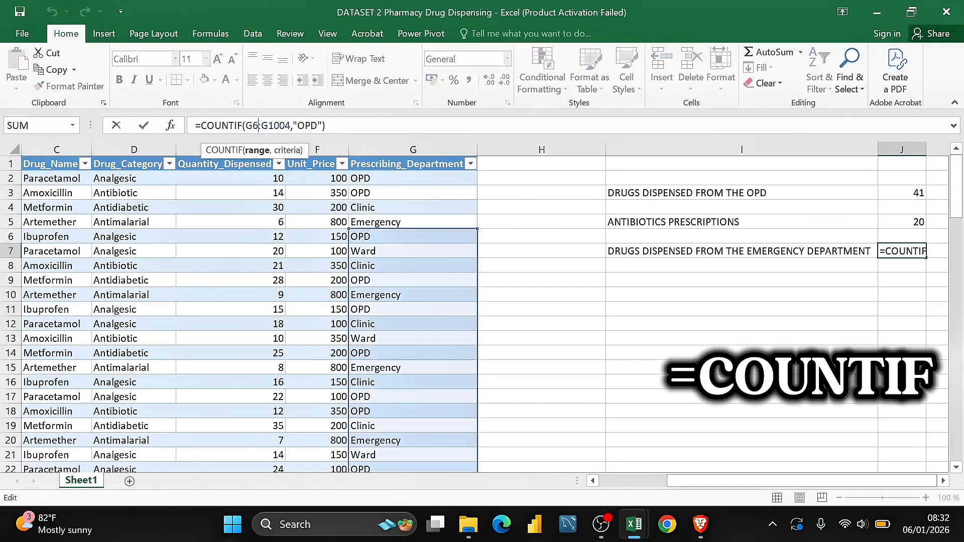
{"action": "key", "text": "BackSpace"}
{"action": "type", "text": "2"}
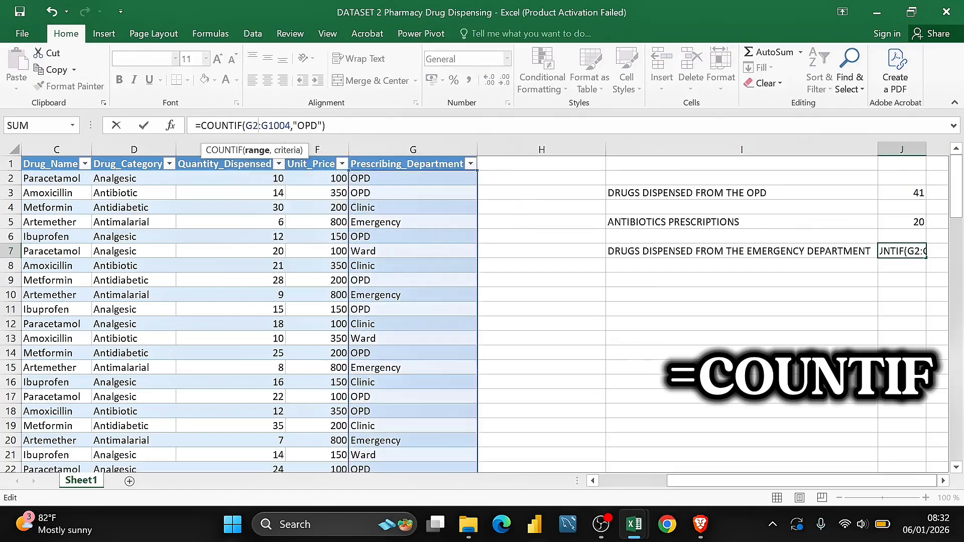
{"action": "key", "text": "BackSpace"}
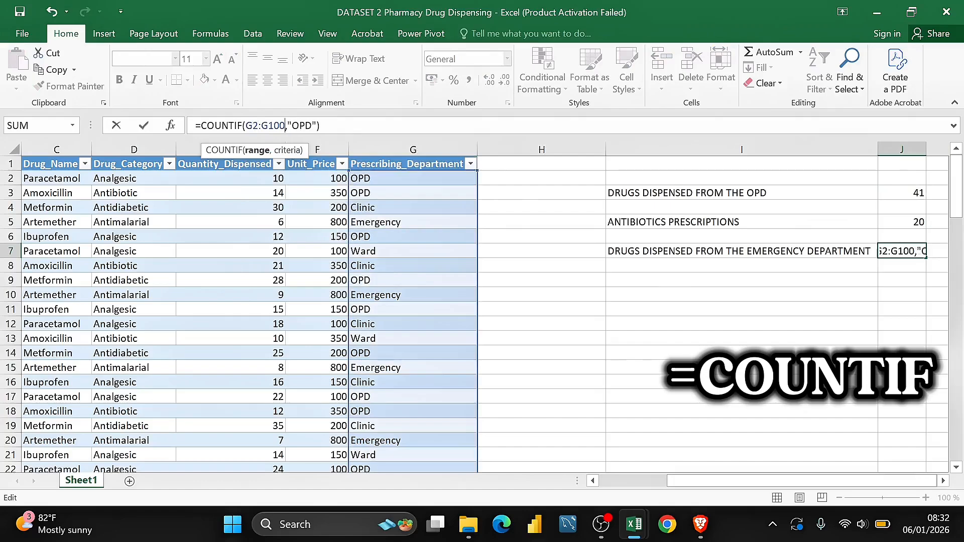
{"action": "type", "text": "0"}
Replace the criterion in J7 with Emergency to complete the formula as =COUNTIF(G2:G1000,"Emergency").
{"action": "left_click", "coordinate": [311, 126]}
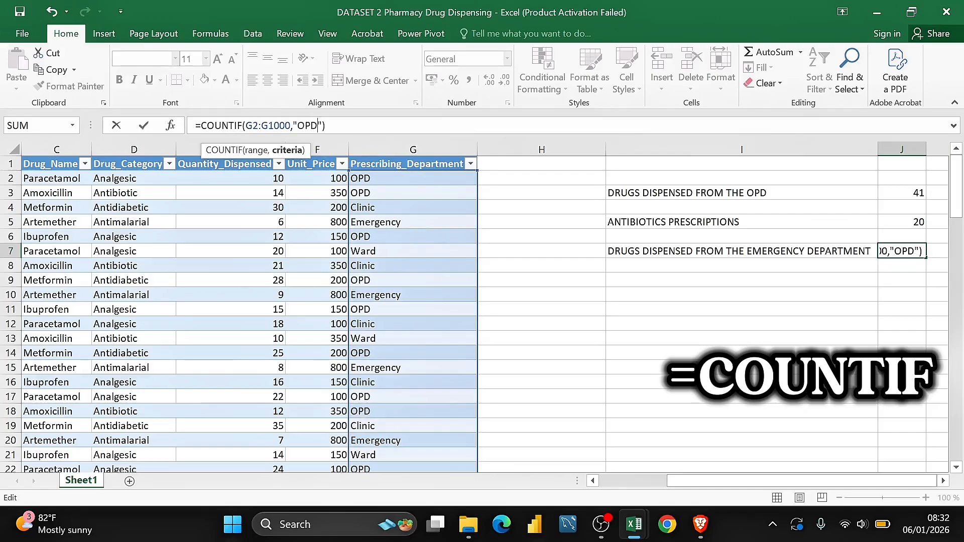
{"action": "key", "text": "Delete"}
{"action": "key", "text": "BackSpace"}
{"action": "key", "text": "BackSpace"}
{"action": "type", "text": "Emergency"}
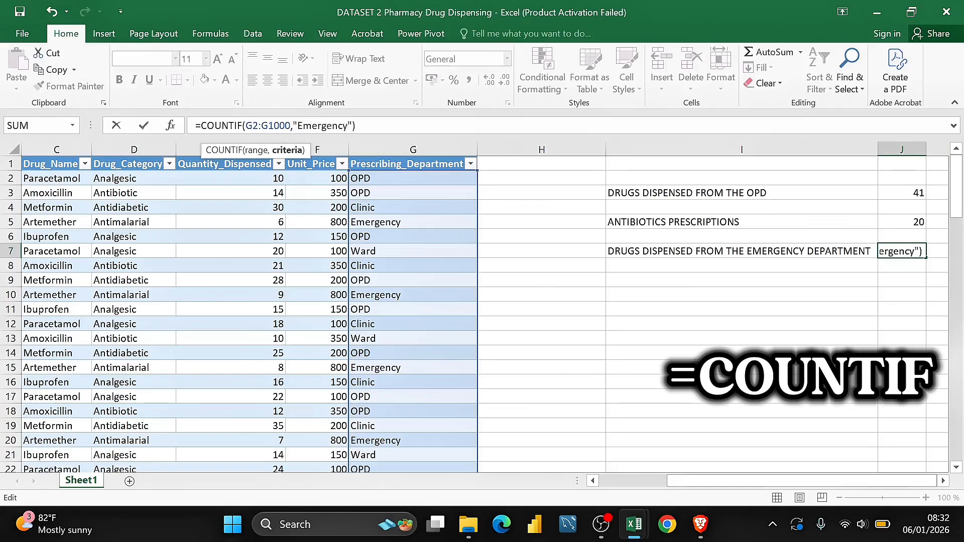
{"action": "key", "text": "Return"}
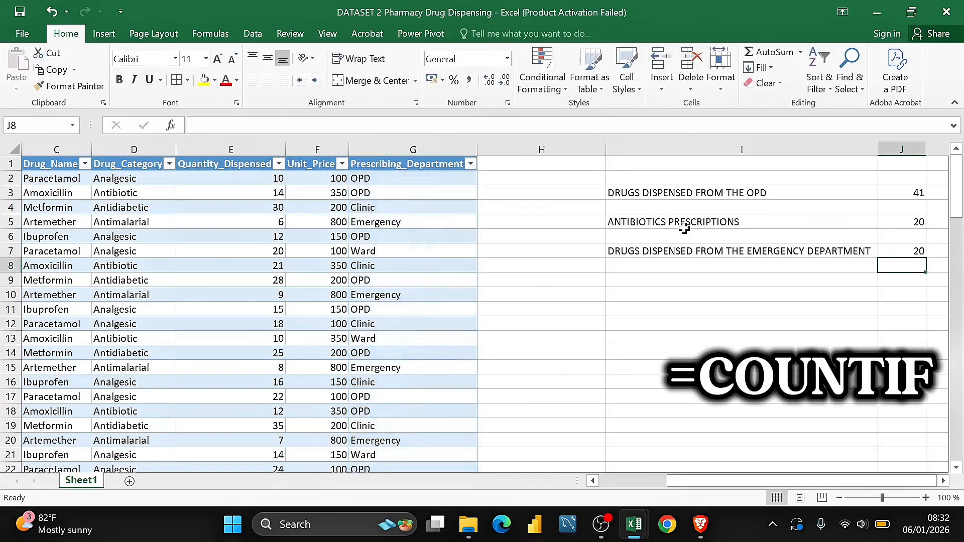
Review the antibiotics formula in J5 and the three labelled counts alongside the dispensing table's columns.
{"action": "left_click", "coordinate": [901, 224]}
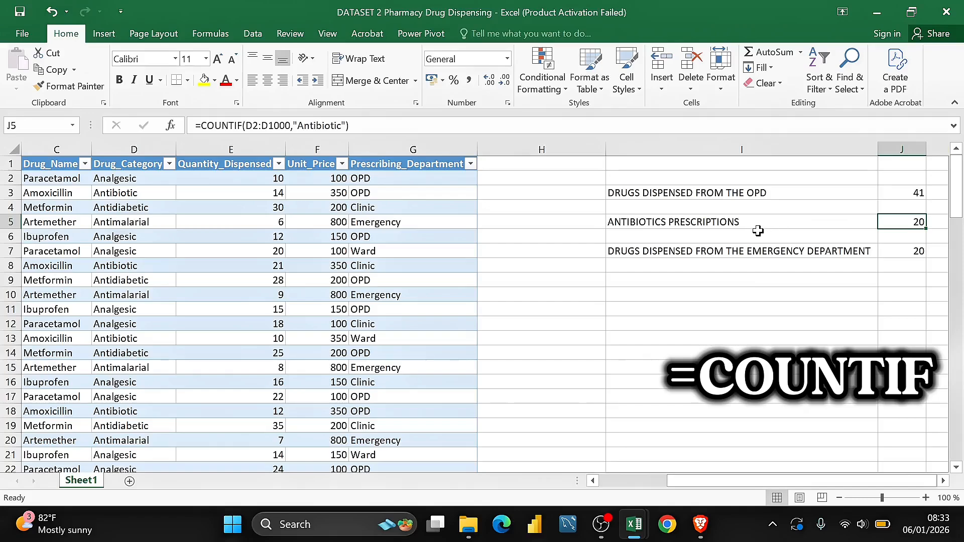
{"action": "scroll", "coordinate": [595, 264], "scroll_direction": "right", "scroll_amount": 3}
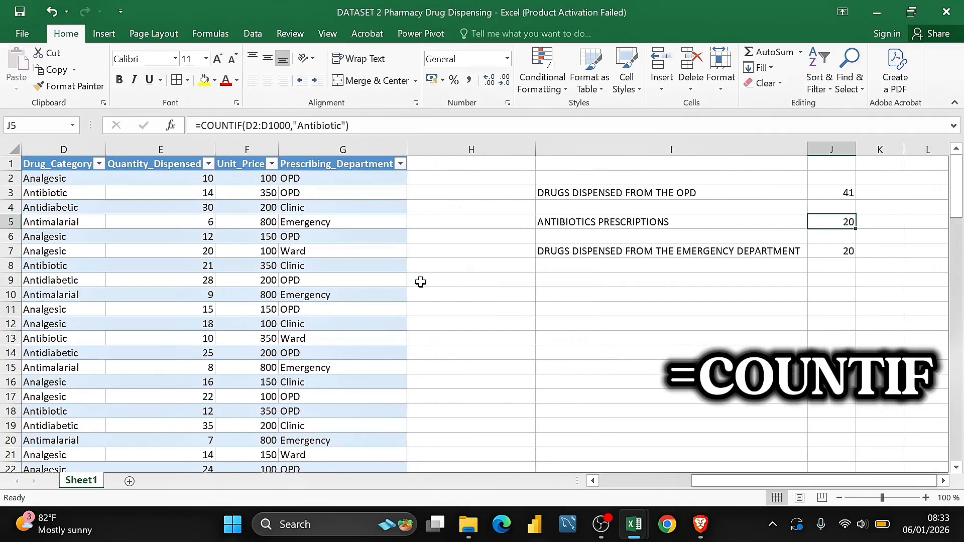
{"action": "scroll", "coordinate": [420, 280], "scroll_direction": "left", "scroll_amount": 5}
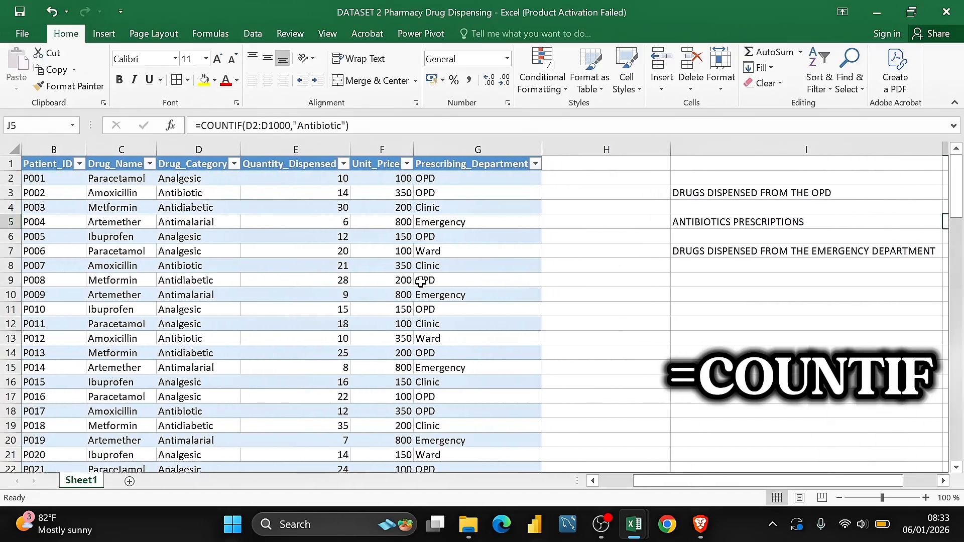
{"action": "scroll", "coordinate": [421, 282], "scroll_direction": "right", "scroll_amount": 3}
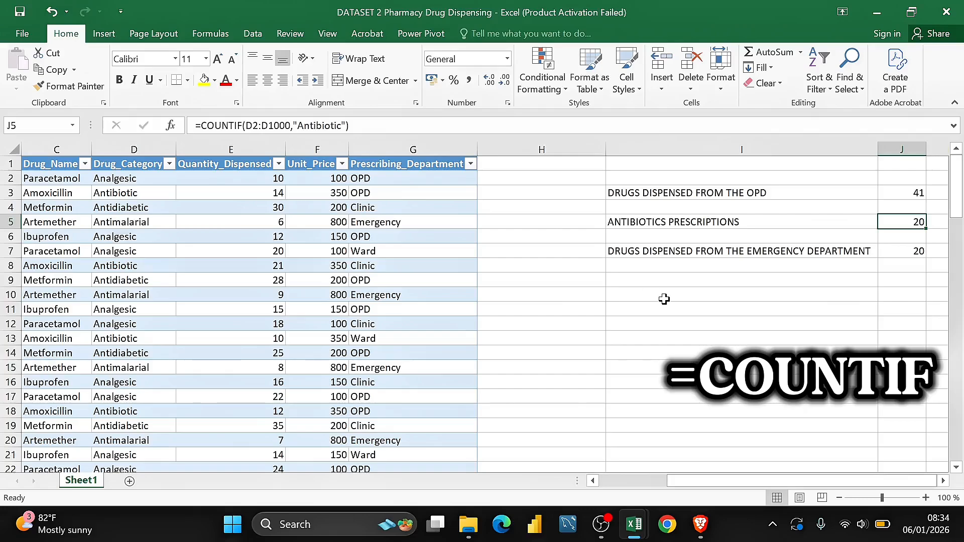
{"action": "scroll", "coordinate": [664, 299], "scroll_direction": "right", "scroll_amount": 2}
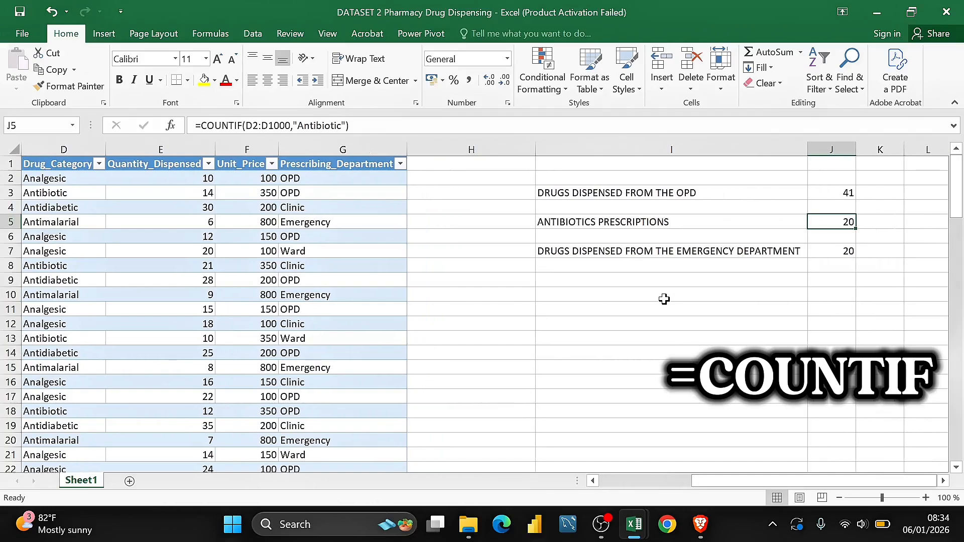
{"action": "scroll", "coordinate": [535, 326], "scroll_direction": "left", "scroll_amount": 2}
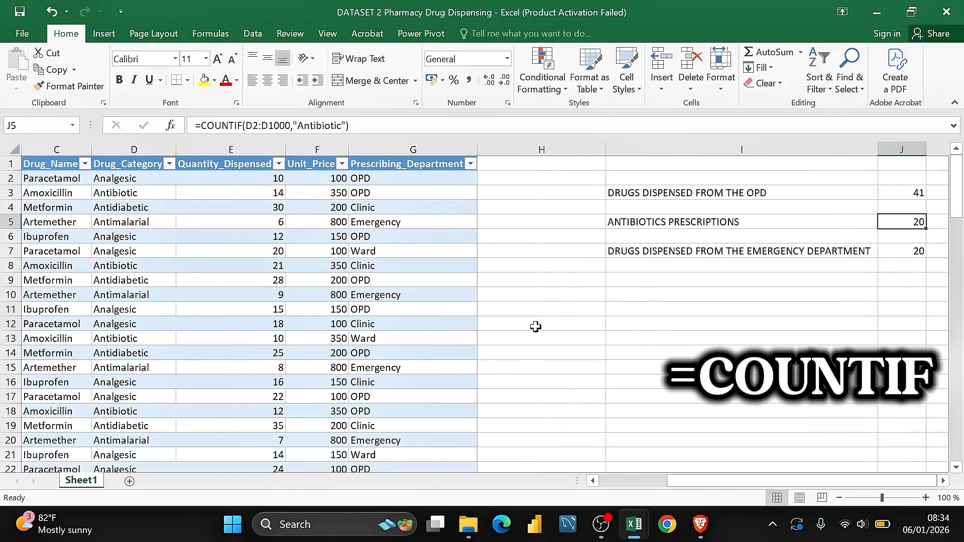
{"action": "scroll", "coordinate": [535, 327], "scroll_direction": "left", "scroll_amount": 2}
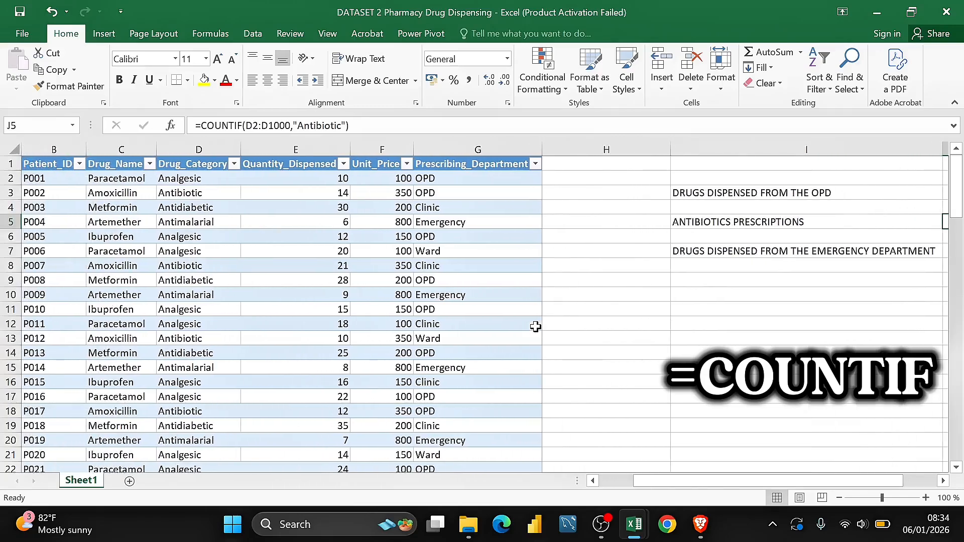
{"action": "scroll", "coordinate": [536, 326], "scroll_direction": "left", "scroll_amount": 1}
{"action": "scroll", "coordinate": [535, 327], "scroll_direction": "right", "scroll_amount": 3}
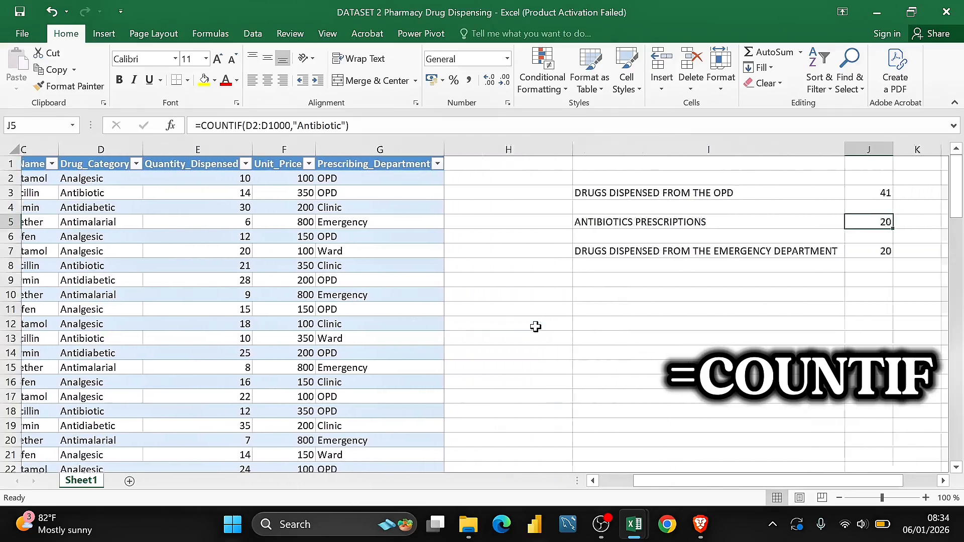